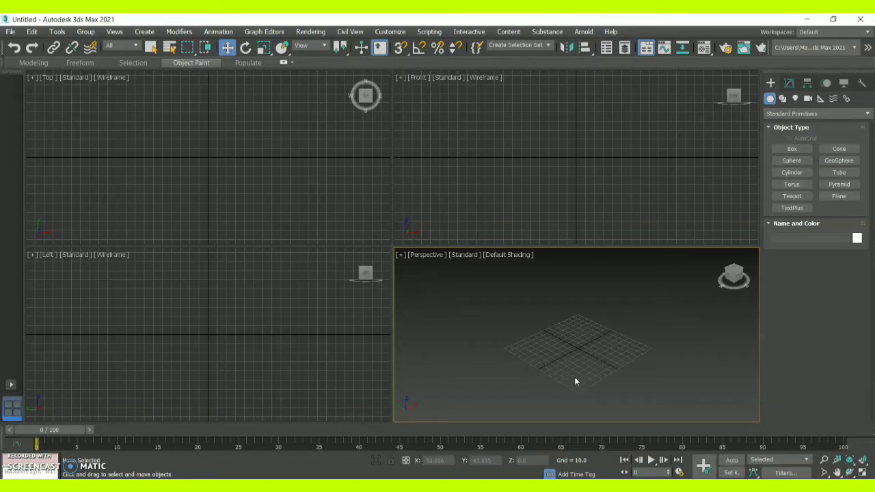
# - Switch to the Chrome image search, browse floor plan images and related results, and return to 3ds Max
pyautogui.click(508, 430)
pyautogui.click(377, 464)
pyautogui.hotkey('alt', 'Tab')
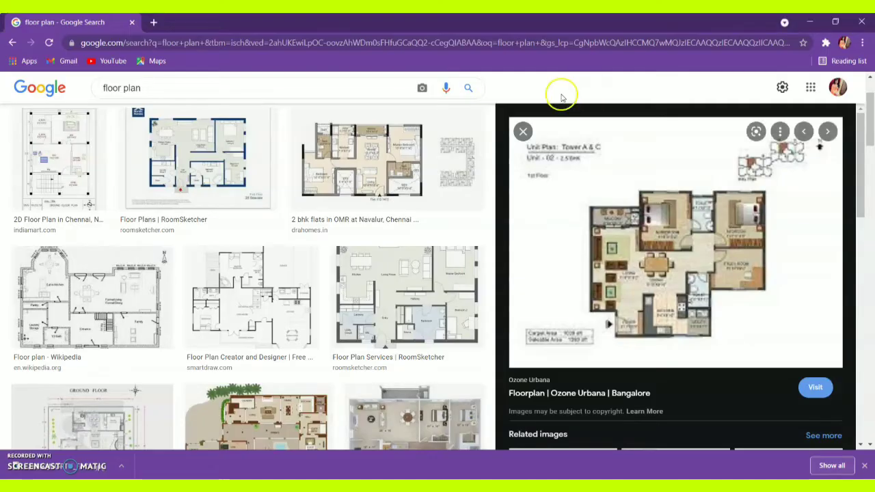
pyautogui.scroll(-10, 859, 260)
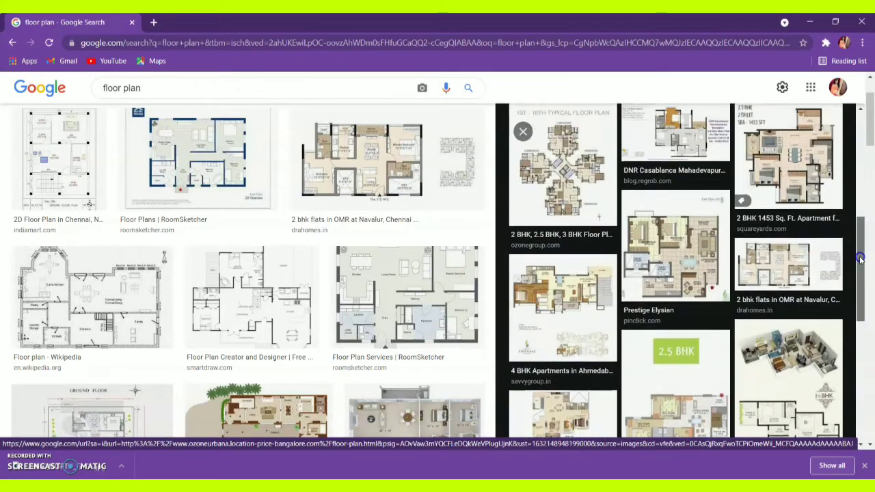
pyautogui.scroll(-3, 859, 260)
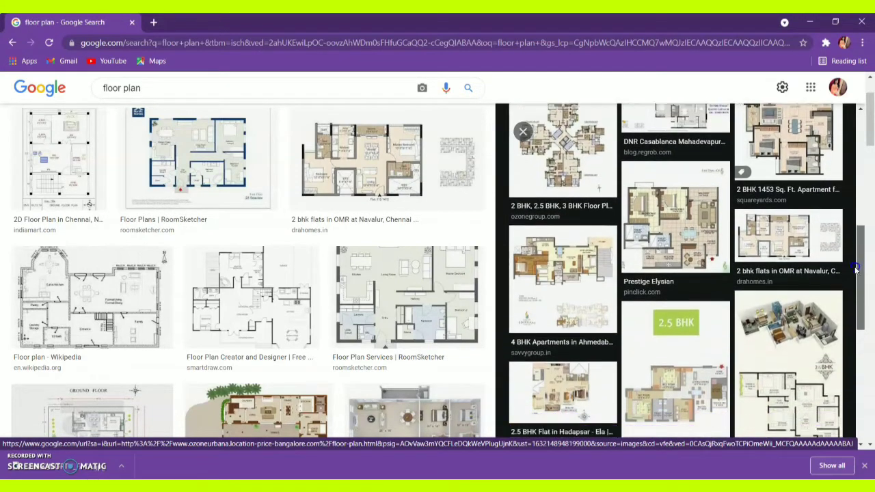
pyautogui.scroll(-3, 836, 314)
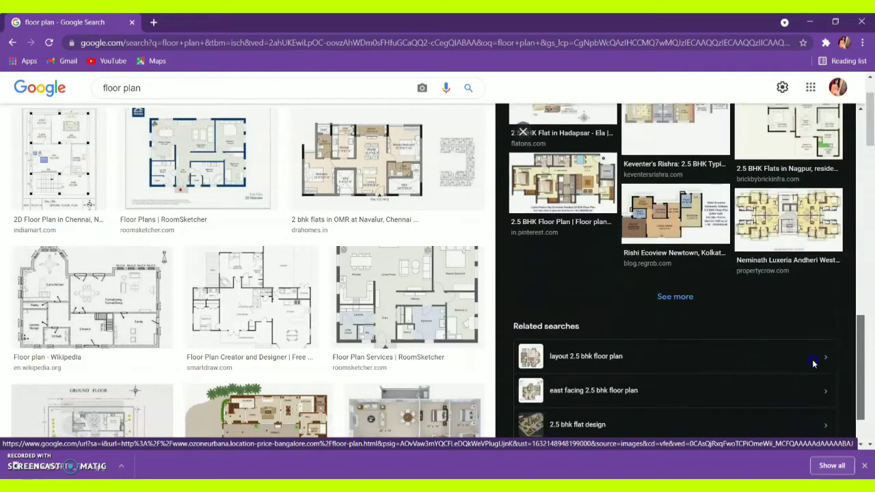
pyautogui.scroll(15, 800, 400)
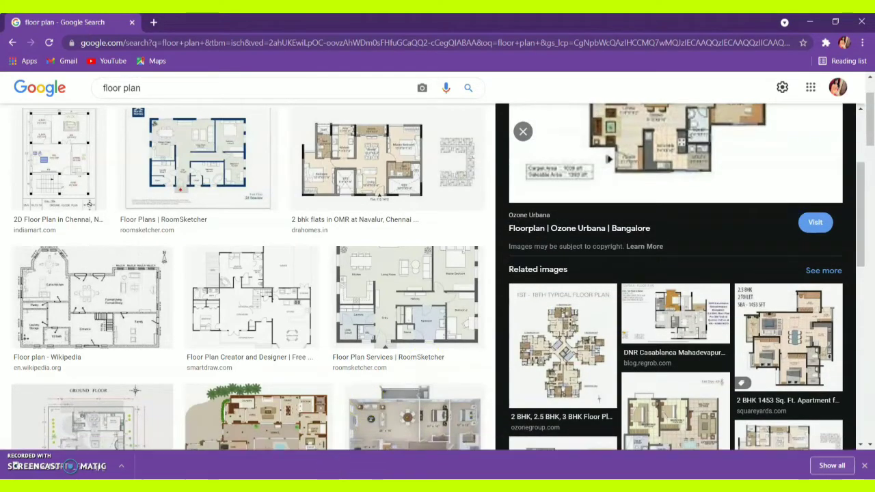
pyautogui.click(519, 437)
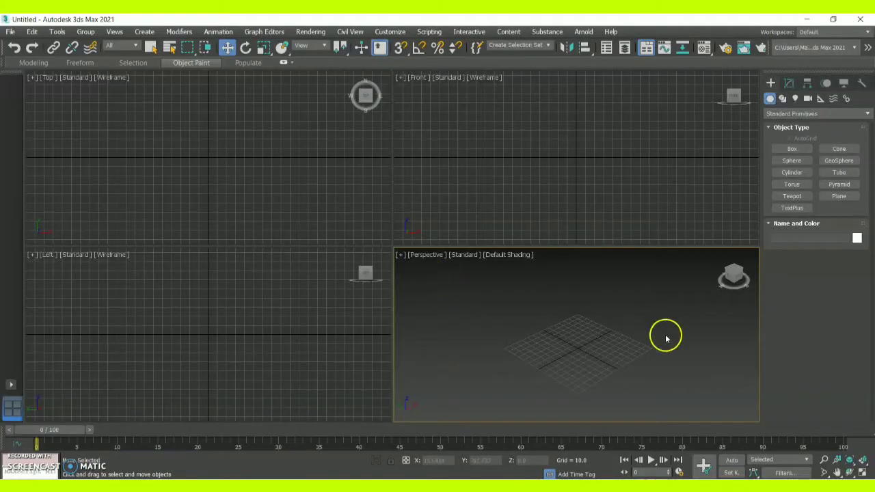
# - Create a rectangular plane about 172 long and 300 wide over the grid in the Perspective viewport
pyautogui.click(838, 197)
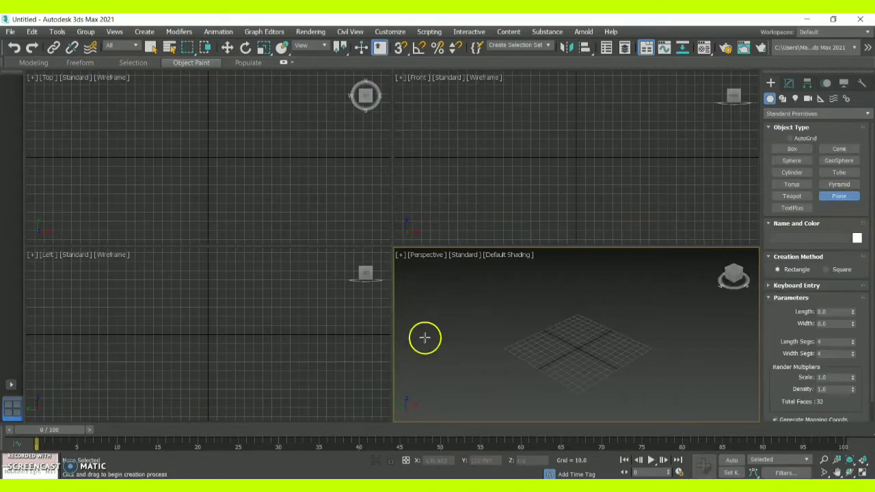
pyautogui.moveTo(498, 346); pyautogui.dragTo(723, 314)
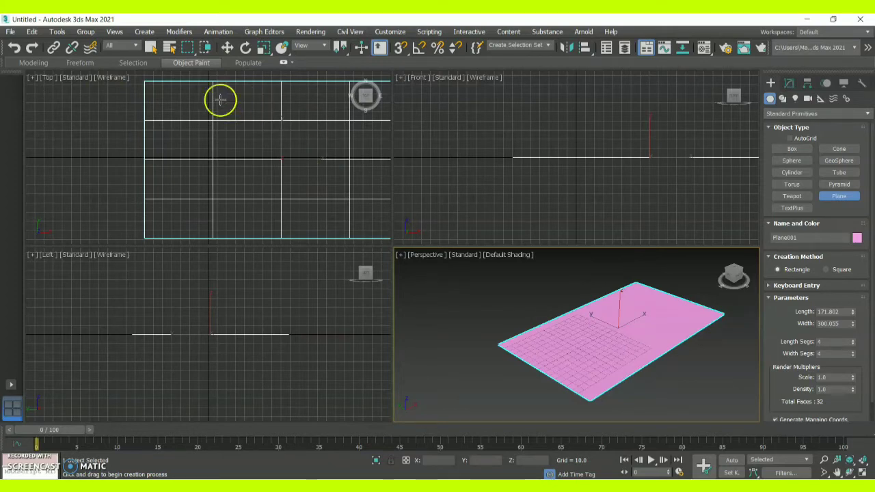
# - Switch the Top viewport to Default Shading and return it to Wireframe Override
pyautogui.click(115, 78)
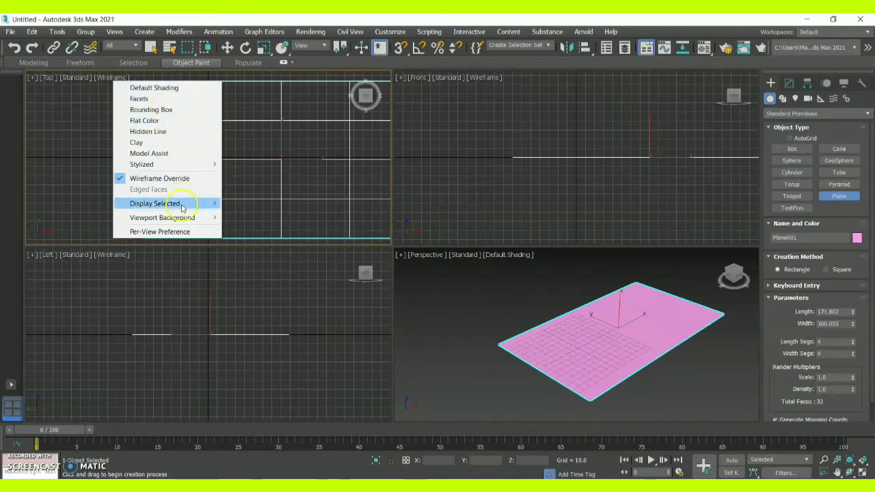
pyautogui.click(172, 89)
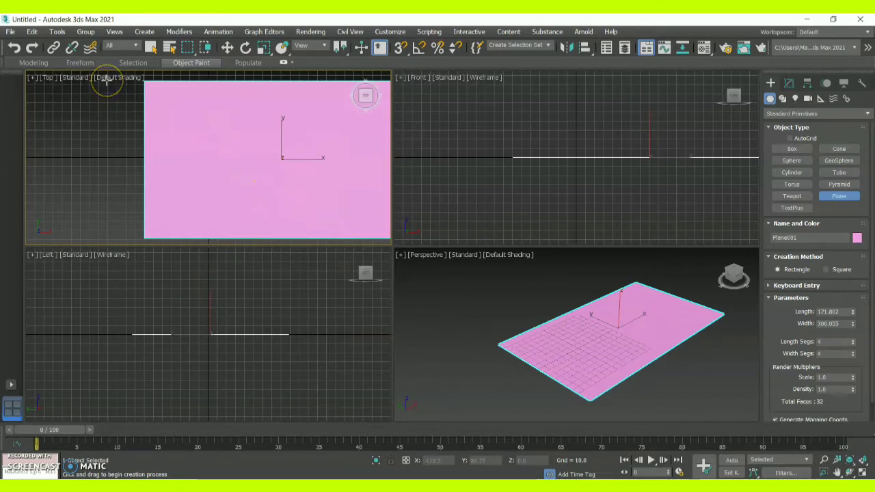
pyautogui.click(106, 79)
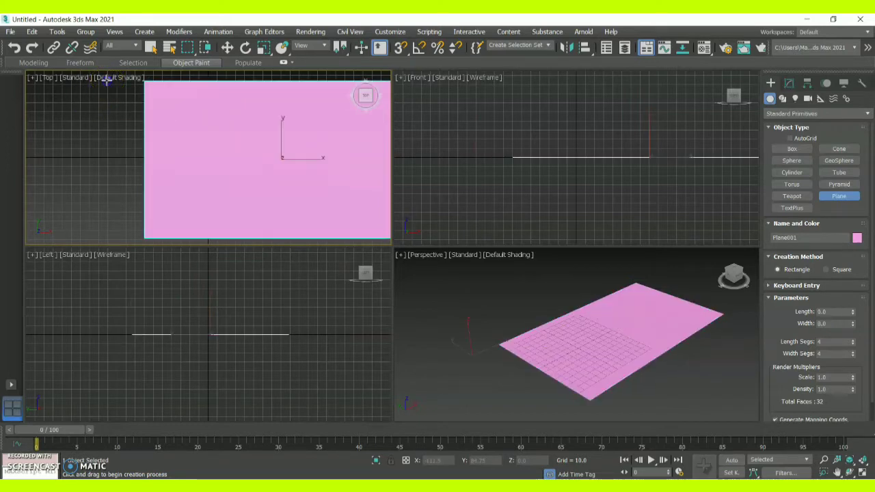
pyautogui.click(109, 79)
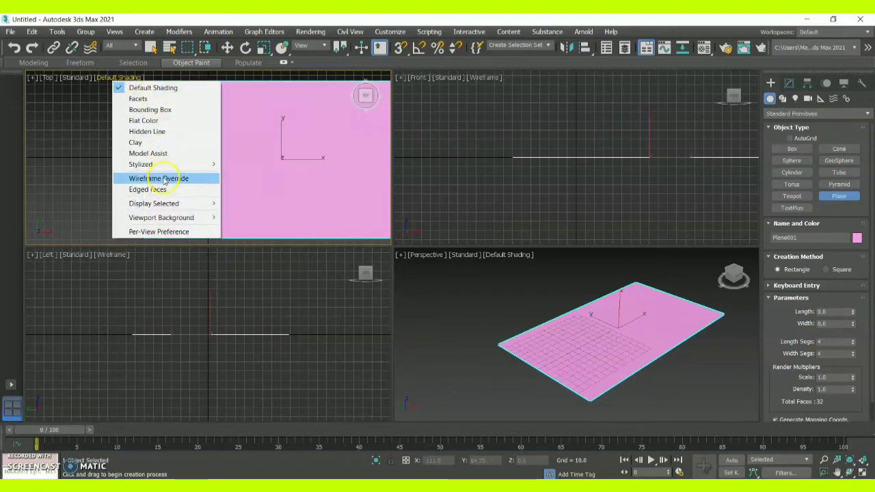
pyautogui.click(184, 179)
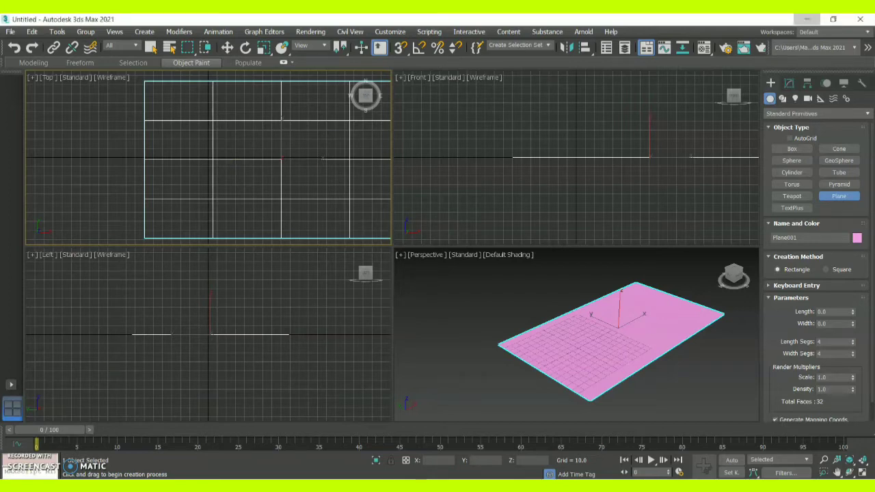
# - Switch to the desktop and check the pixel dimensions of the 2BHK_NORTH_FACING2 image in its file details
pyautogui.click(809, 19)
pyautogui.click(808, 22)
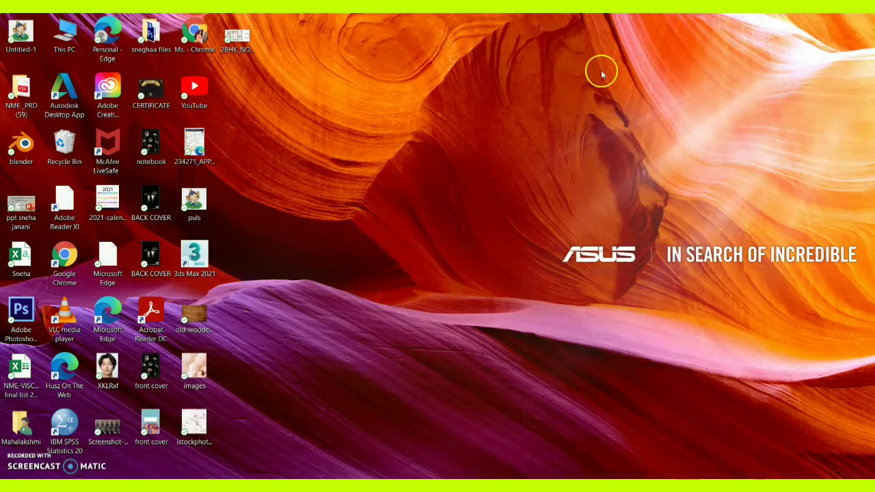
pyautogui.click(240, 56)
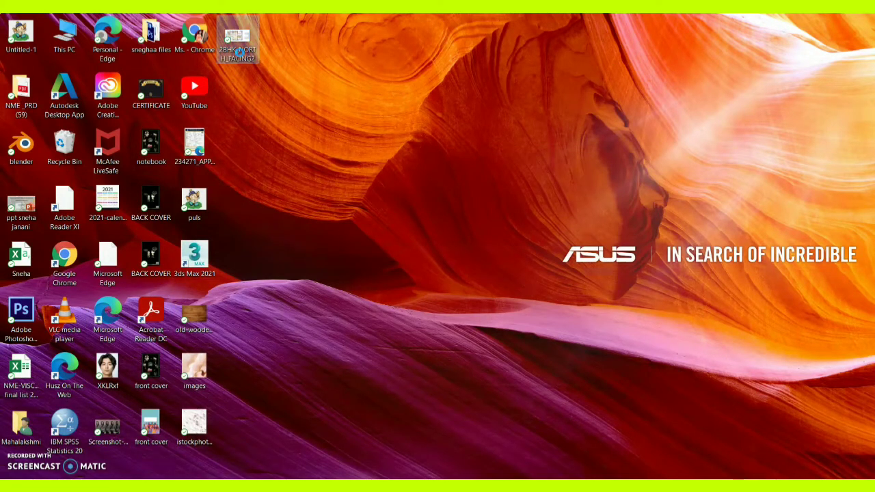
pyautogui.rightClick(239, 50)
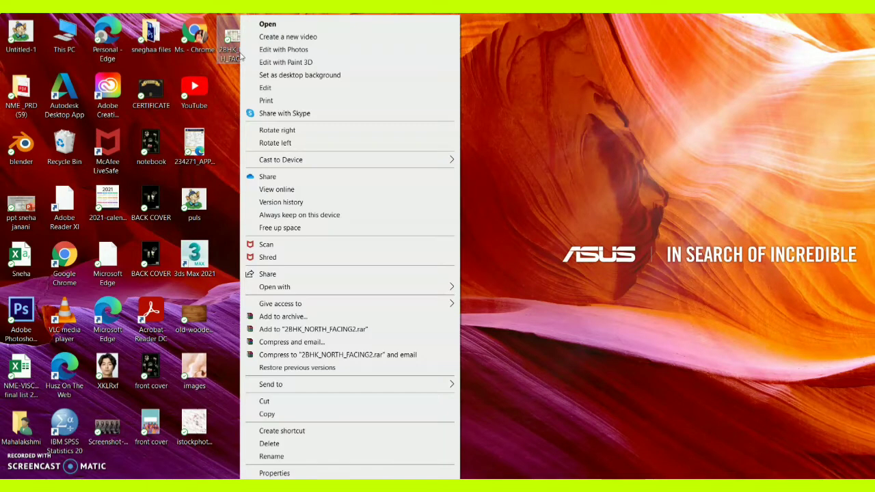
pyautogui.click(275, 472)
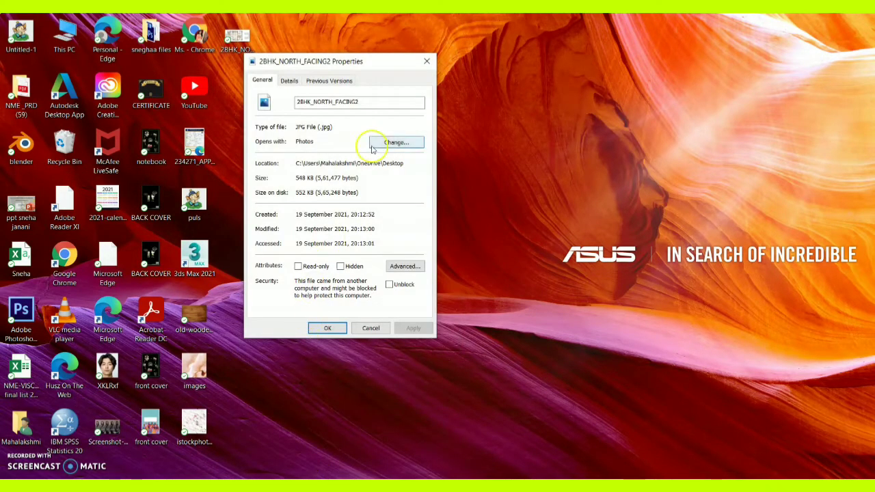
pyautogui.click(293, 80)
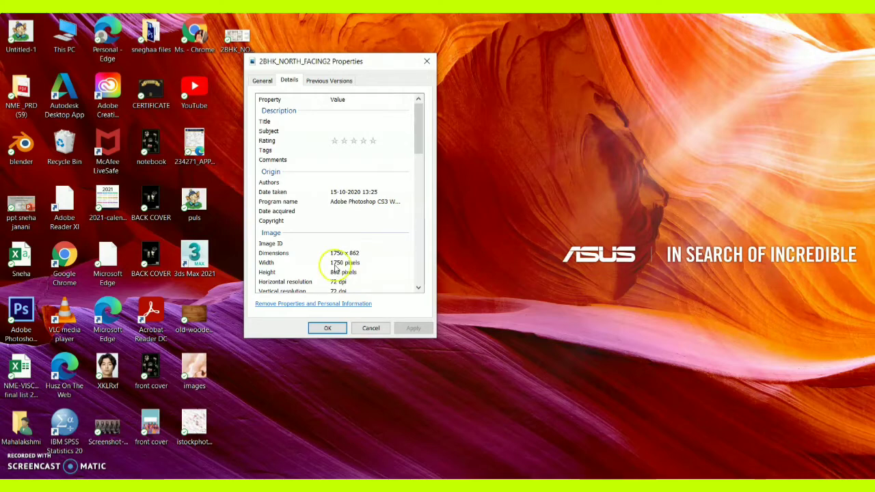
pyautogui.click(329, 328)
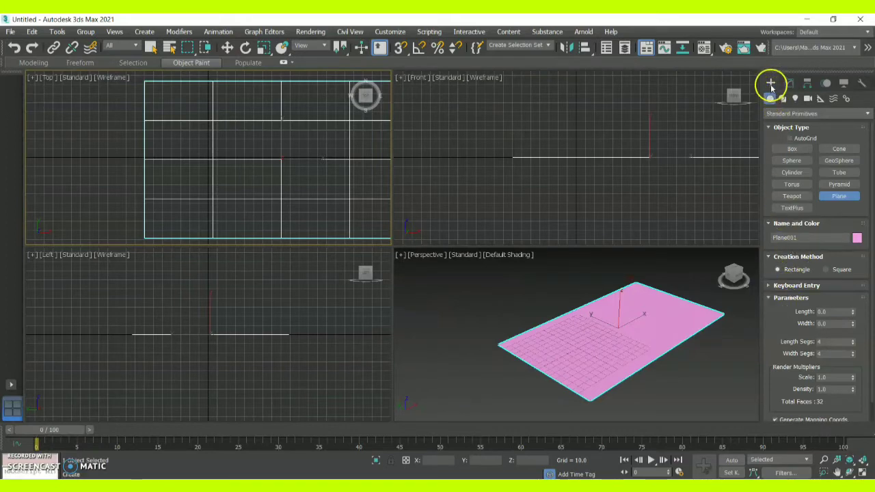
# - Select the plane and set its width to 862 and its length to 7450 in its parameters
pyautogui.click(227, 46)
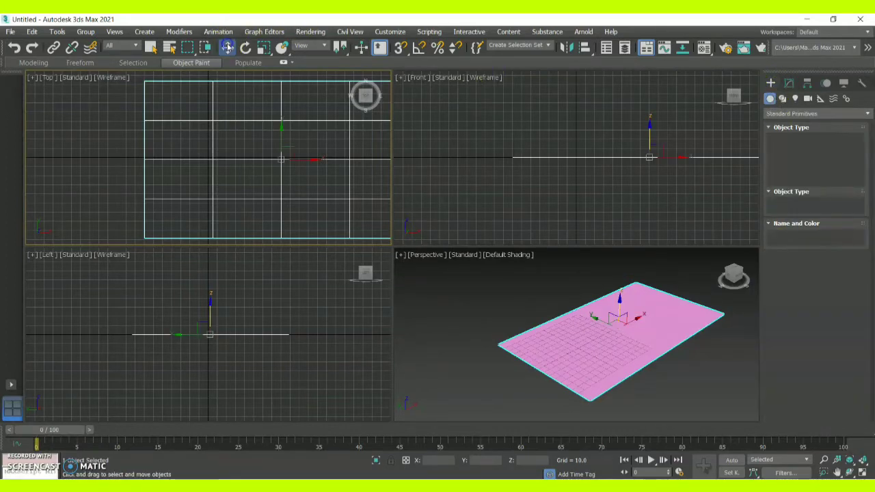
pyautogui.click(582, 332)
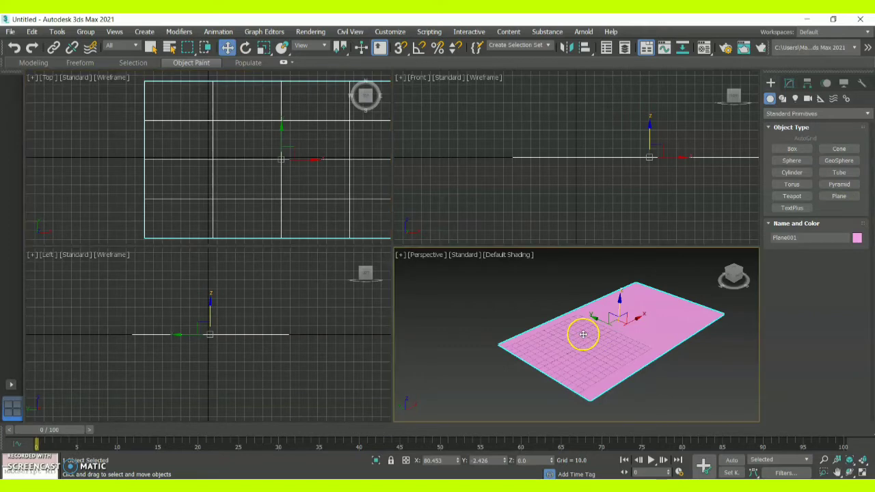
pyautogui.click(789, 83)
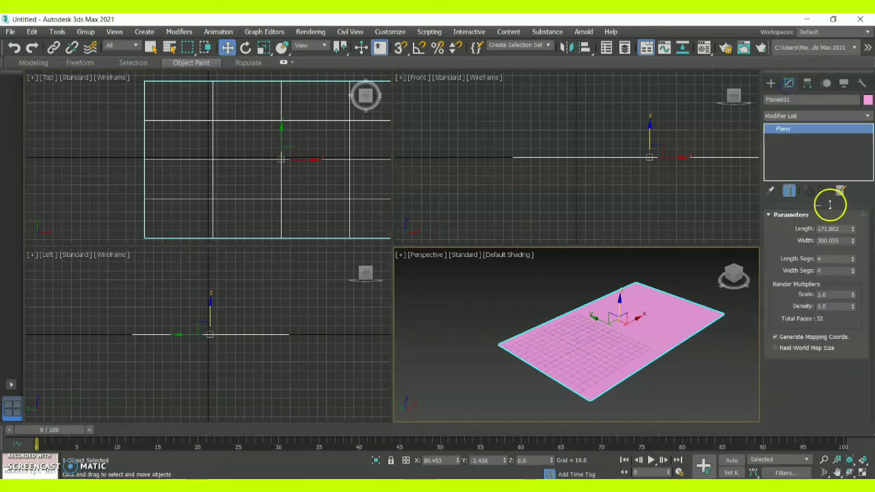
pyautogui.click(841, 228)
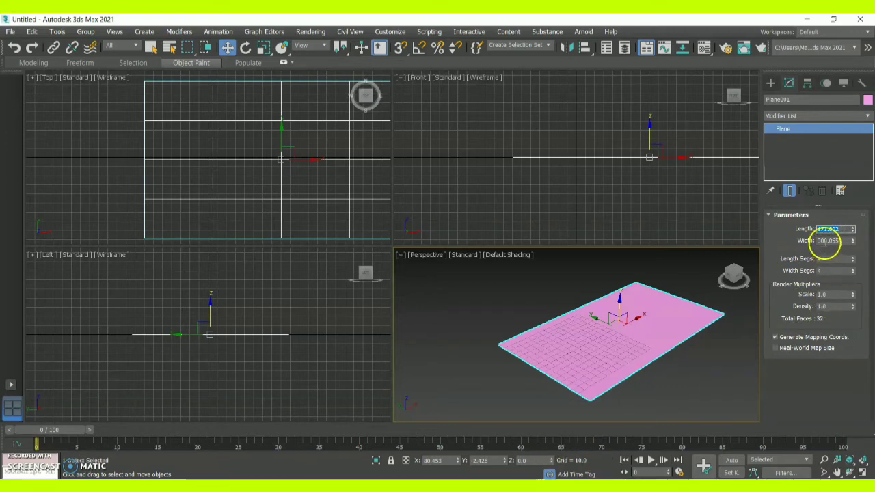
pyautogui.click(825, 241)
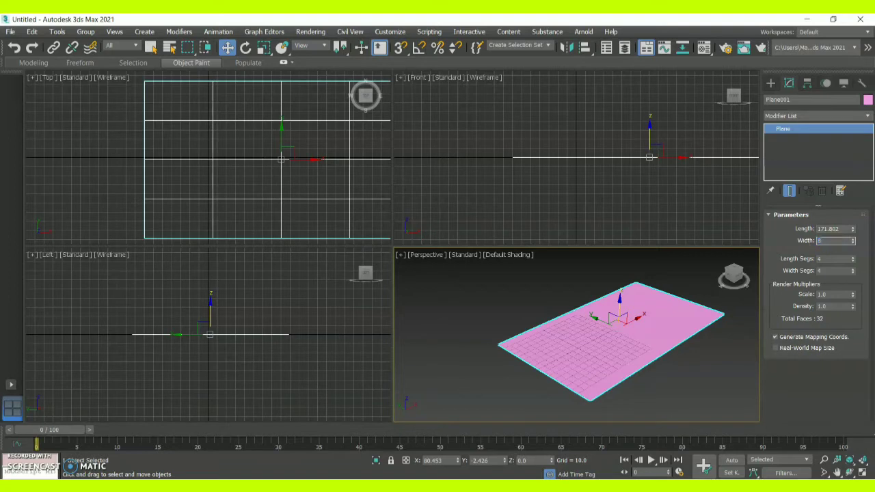
pyautogui.press('Return')
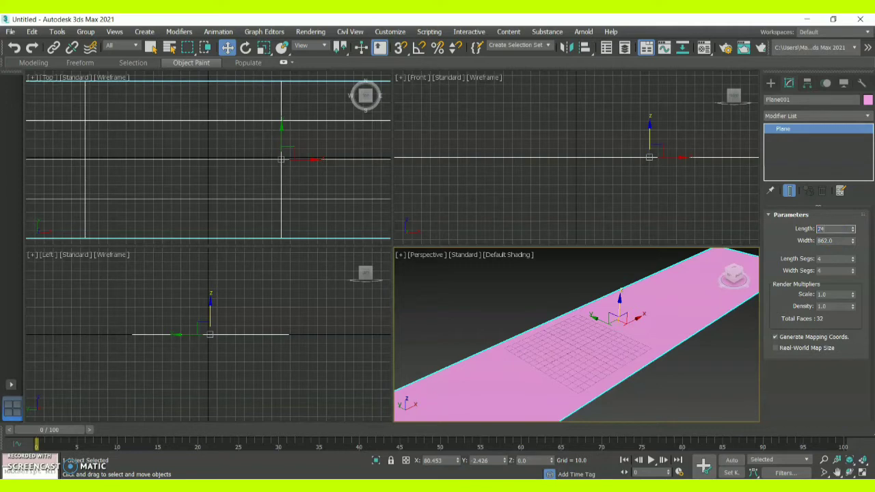
pyautogui.write('7450')
pyautogui.press('Return')
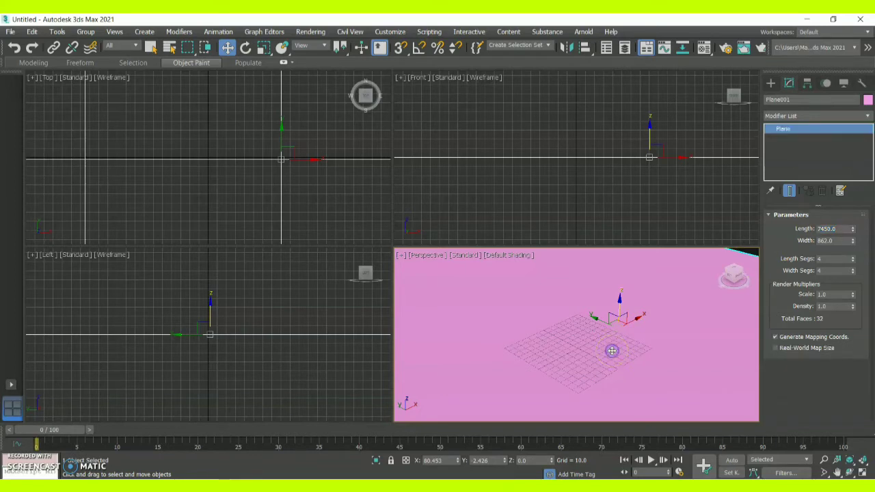
# - Resize the plane to a length of about 1266.5 and a width of about 2456.7
pyautogui.scroll(6, 611, 350)
pyautogui.scroll(-3, 612, 351)
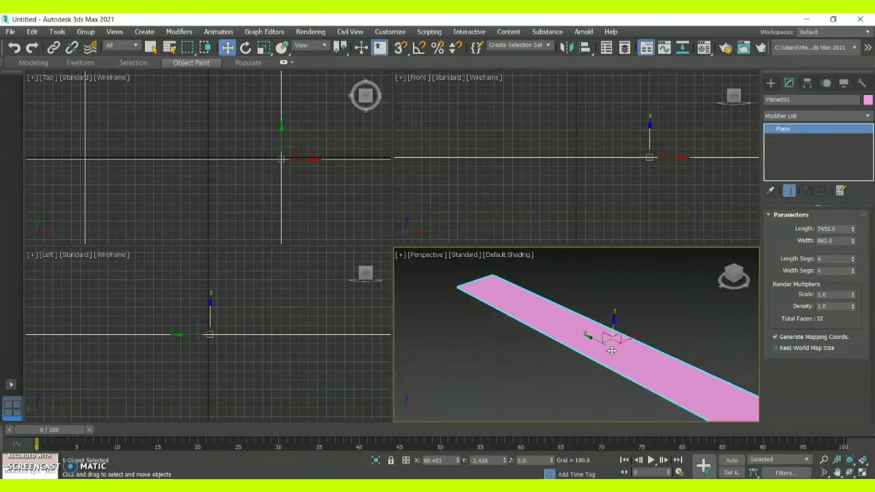
pyautogui.click(622, 345)
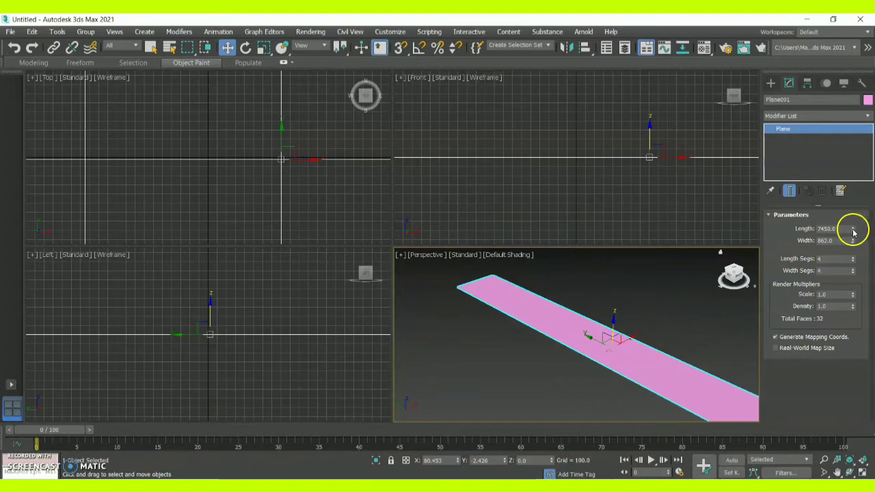
pyautogui.moveTo(852, 228); pyautogui.dragTo(839, 156)
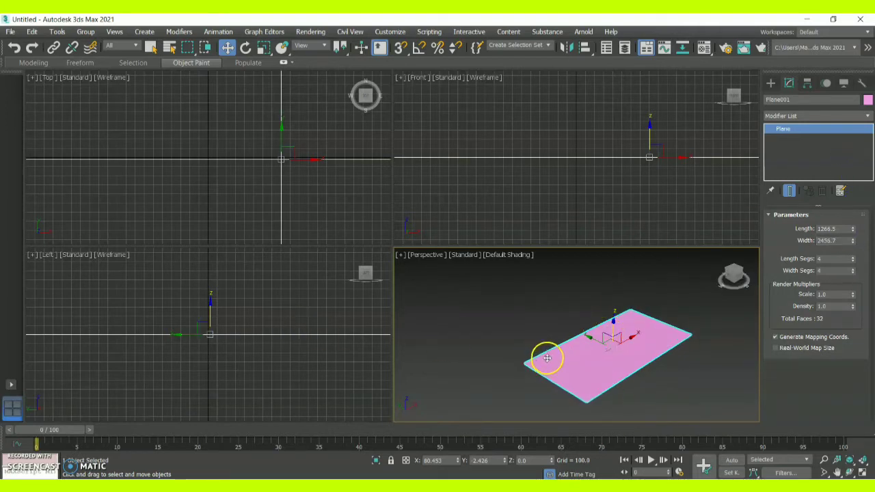
# - Maximize the Perspective viewport
pyautogui.click(400, 255)
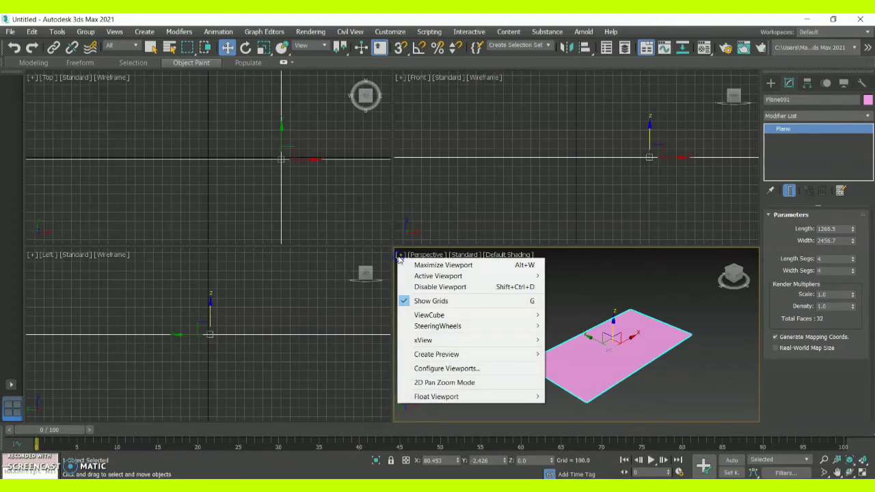
pyautogui.click(426, 265)
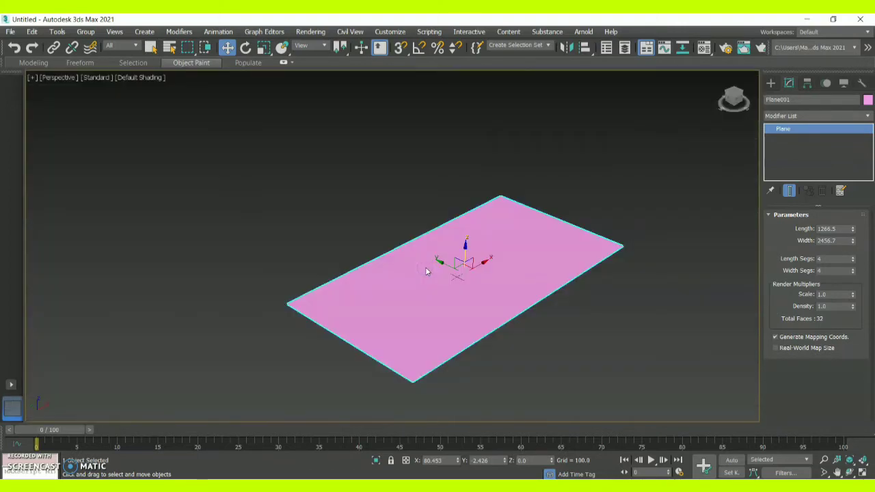
# - Assign the floor plan material to the selected plane in the Compact Material Editor and close the editor
pyautogui.click(304, 34)
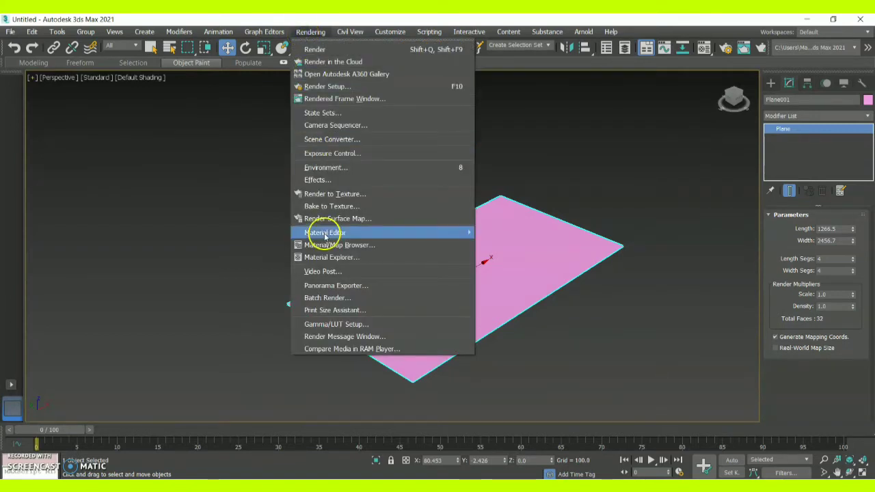
pyautogui.moveTo(358, 236)
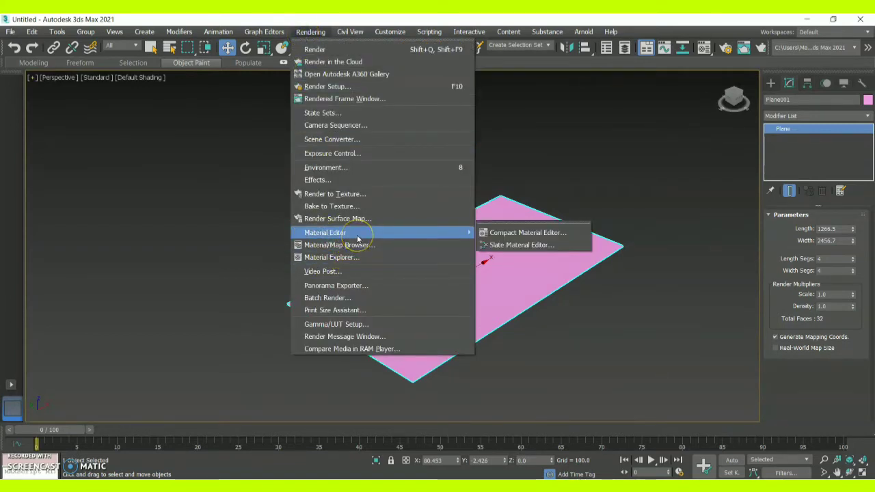
pyautogui.click(526, 235)
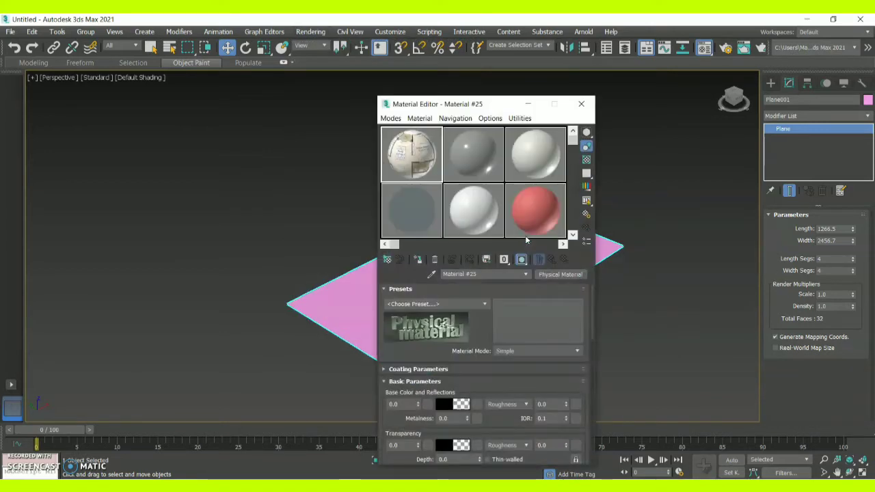
pyautogui.click(412, 157)
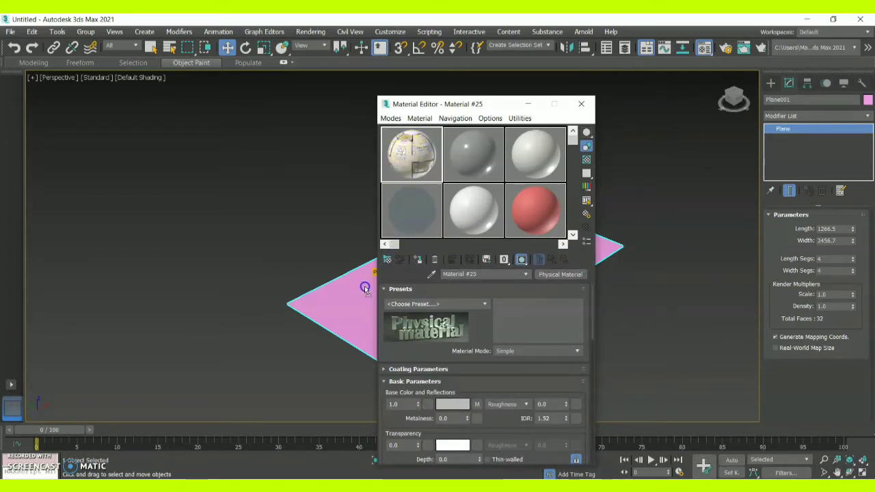
pyautogui.click(419, 263)
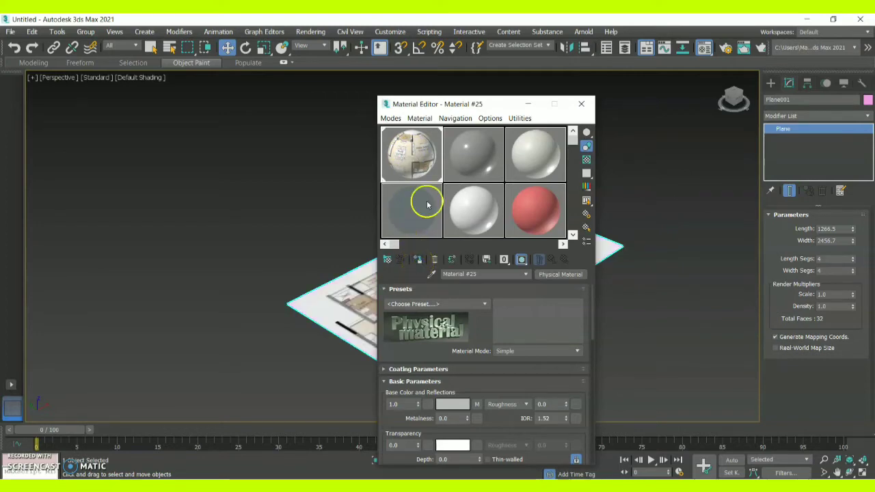
pyautogui.moveTo(484, 109); pyautogui.dragTo(183, 99)
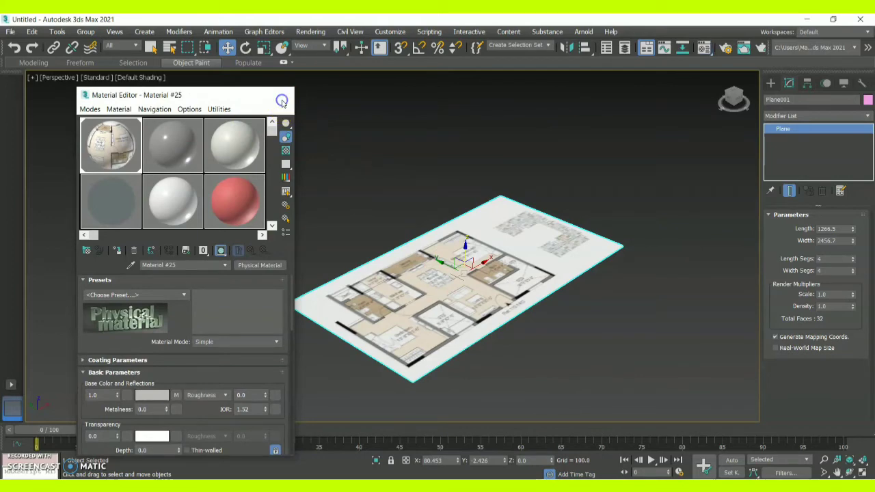
pyautogui.click(281, 96)
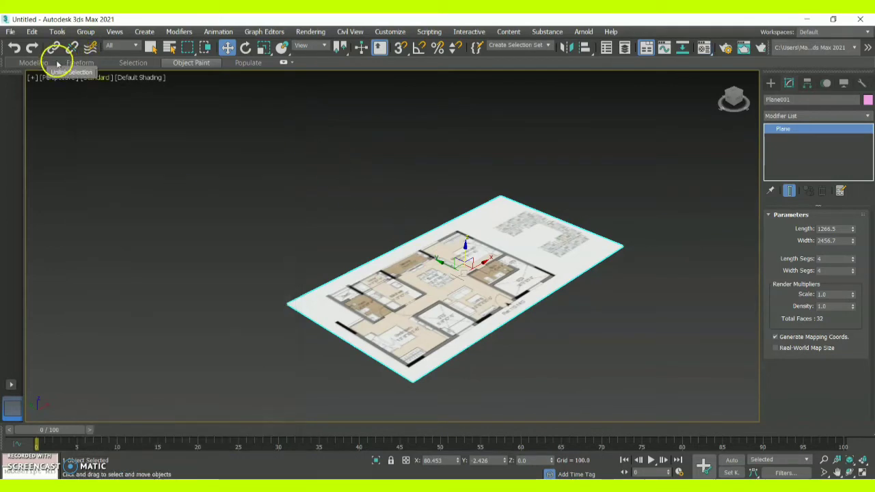
# - Restore the four-viewport layout and set the Top viewport to Default Shading
pyautogui.click(32, 77)
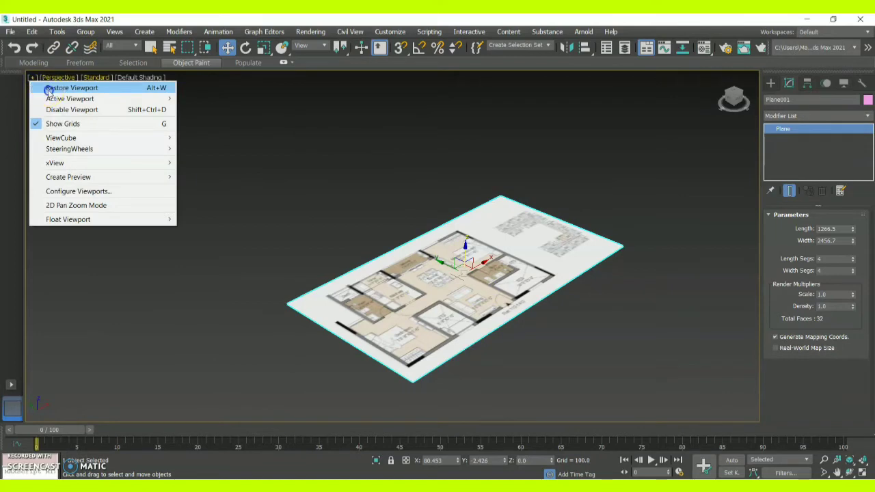
pyautogui.click(49, 88)
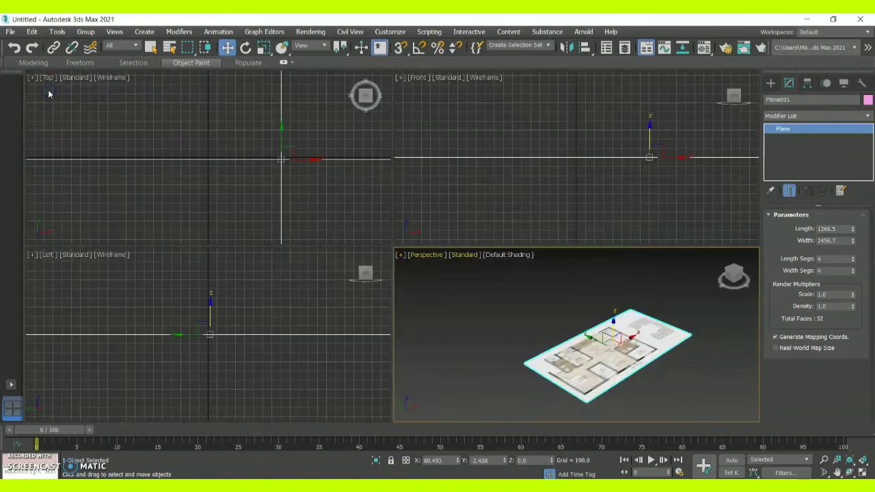
pyautogui.click(104, 80)
pyautogui.click(111, 78)
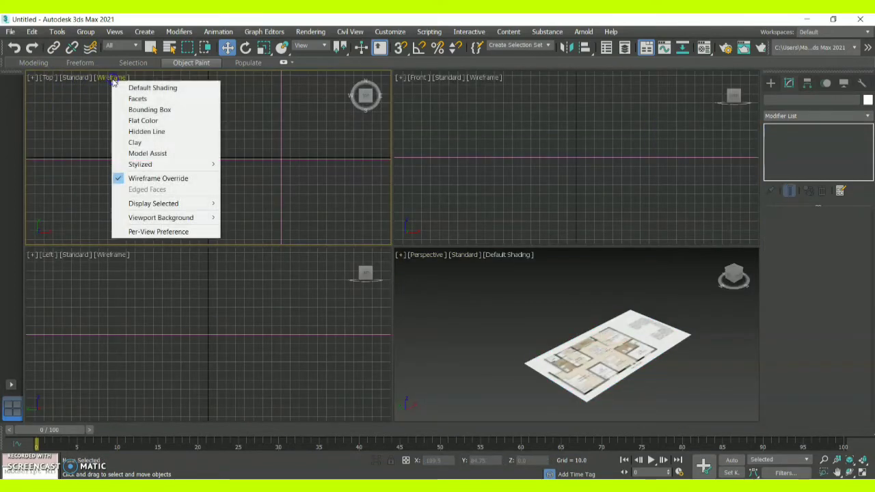
pyautogui.click(125, 87)
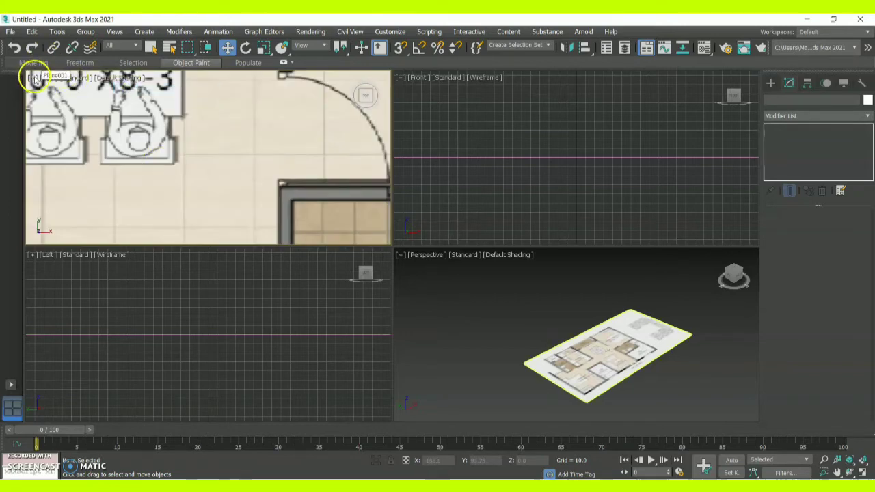
# - Maximize the Top viewport and bring the whole floor plan into view
pyautogui.click(33, 78)
pyautogui.click(50, 87)
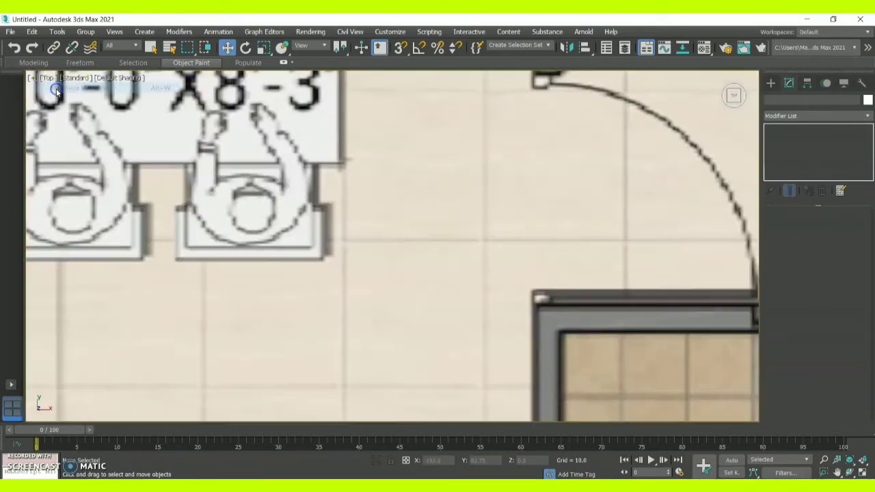
pyautogui.scroll(-10, 429, 216)
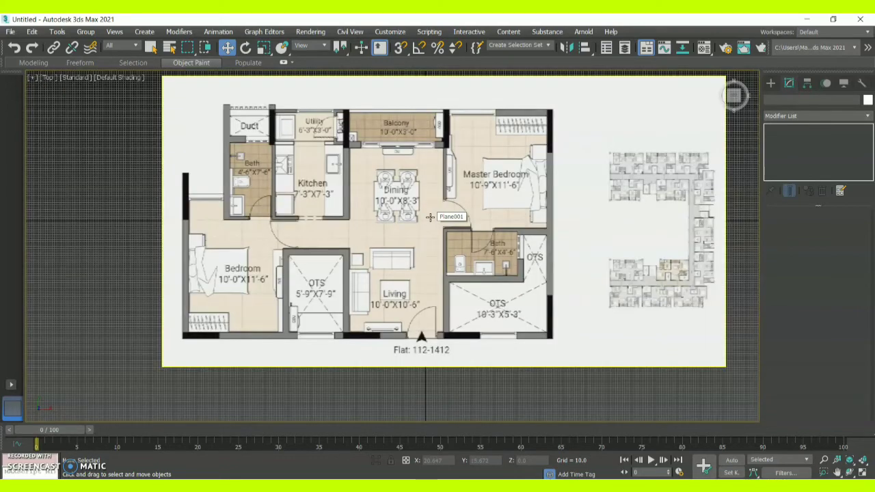
# - Draw a plane about 24 long and 153 wide over the living room's wall segment beside the entrance door
pyautogui.click(771, 82)
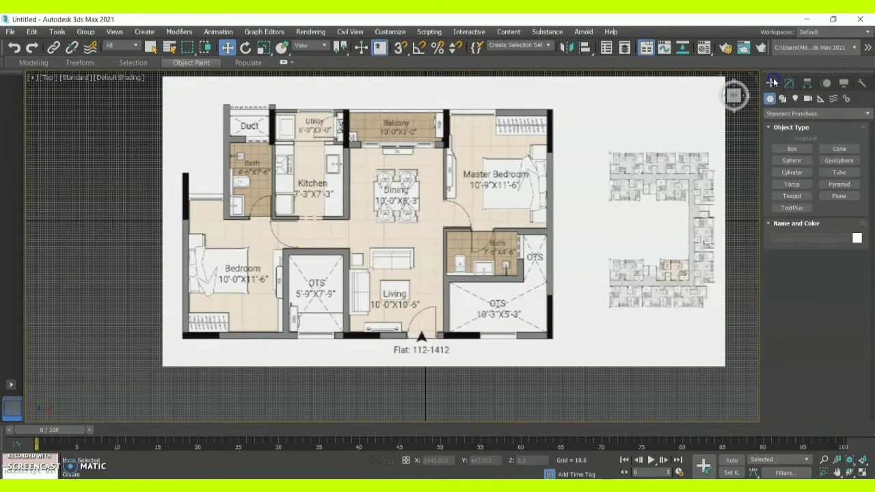
pyautogui.click(837, 196)
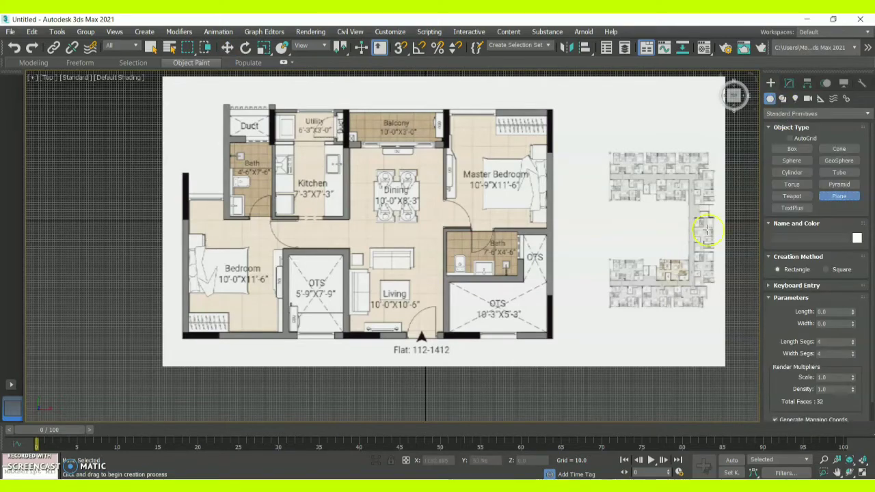
pyautogui.scroll(5, 417, 297)
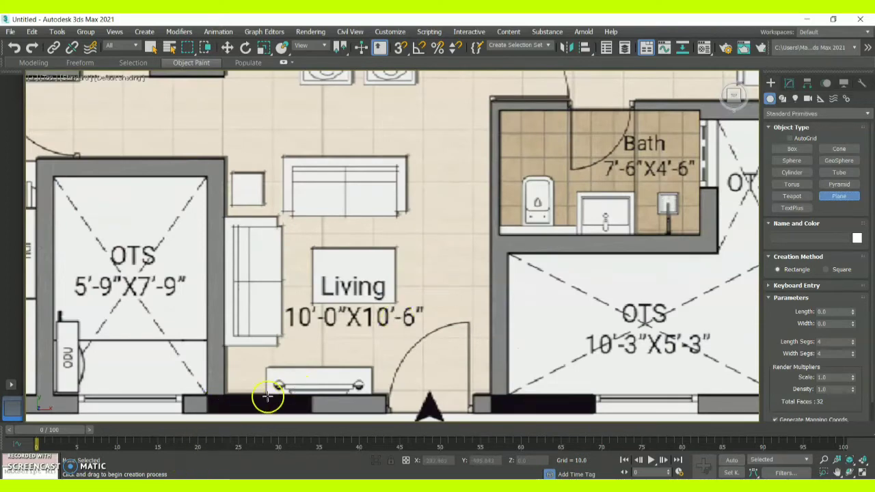
pyautogui.moveTo(286, 397); pyautogui.dragTo(380, 410)
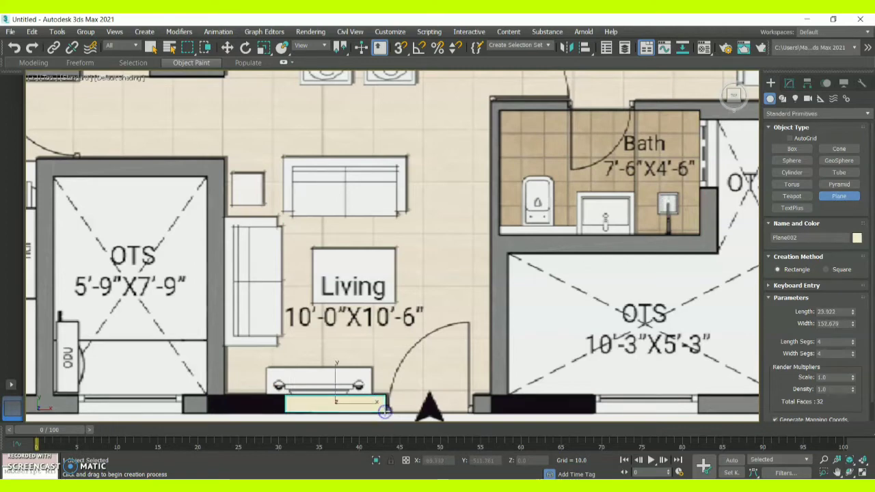
pyautogui.press('w')
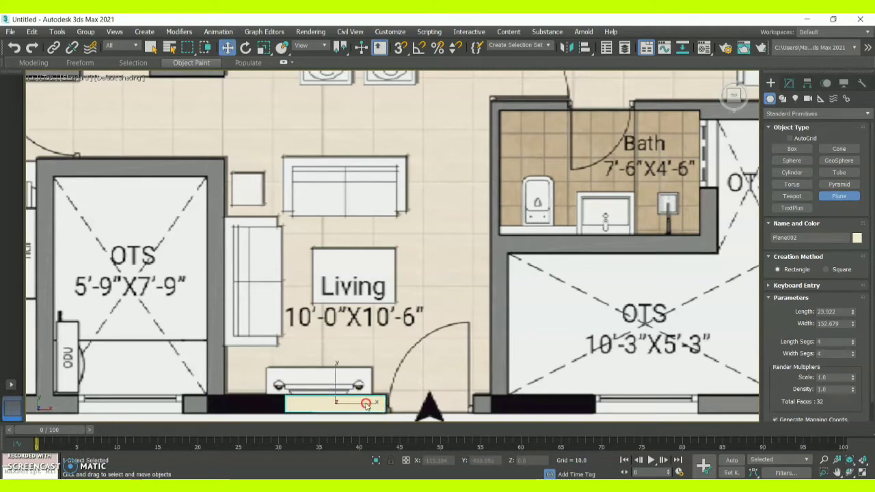
# - Convert the new wall plane to an Editable Poly
pyautogui.rightClick(368, 404)
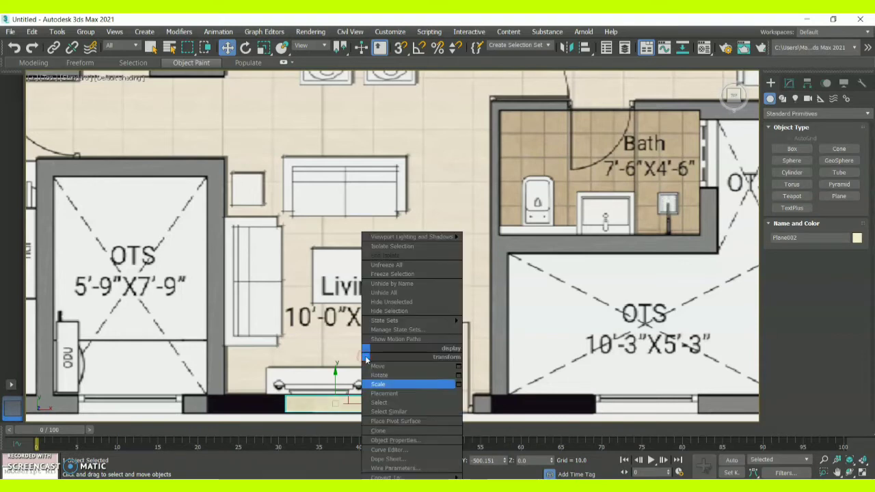
pyautogui.moveTo(406, 476)
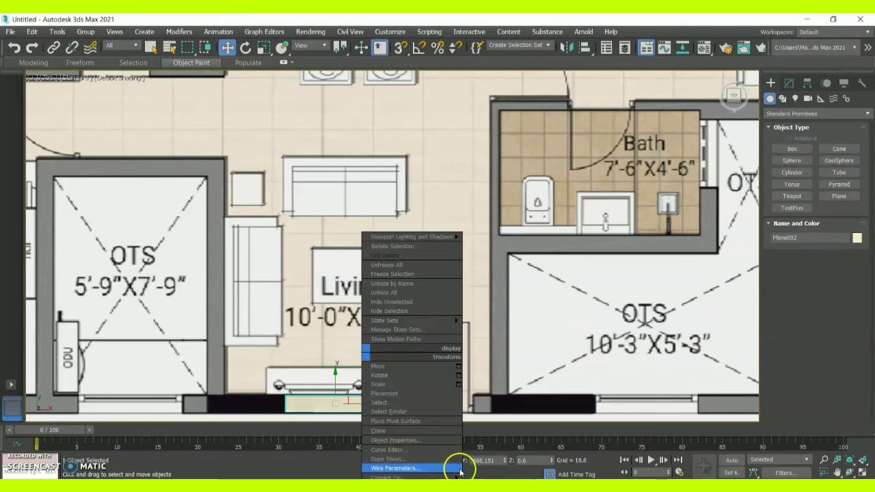
pyautogui.click(489, 469)
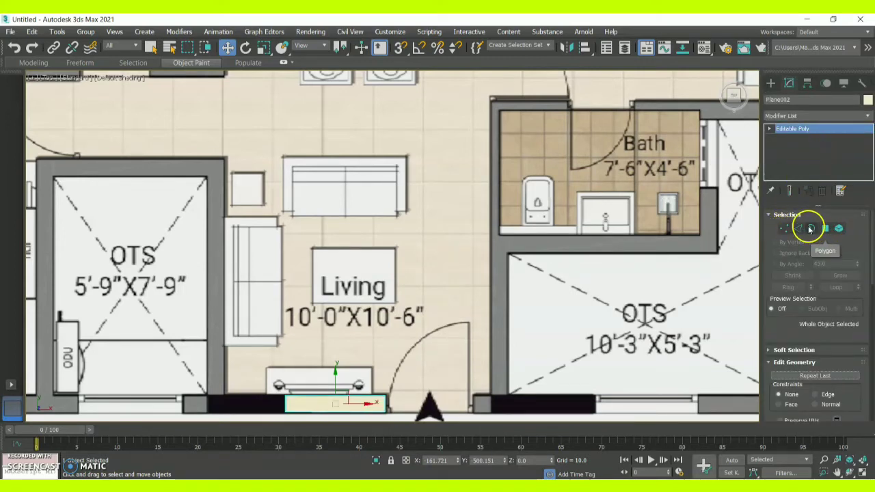
# - Try edge-level editing on the wall plane with the wall segment shown close up
pyautogui.click(800, 230)
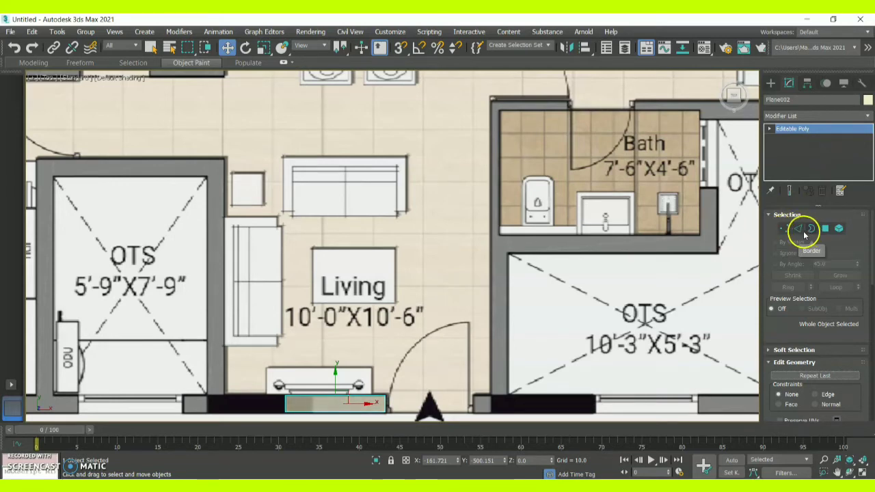
pyautogui.click(801, 230)
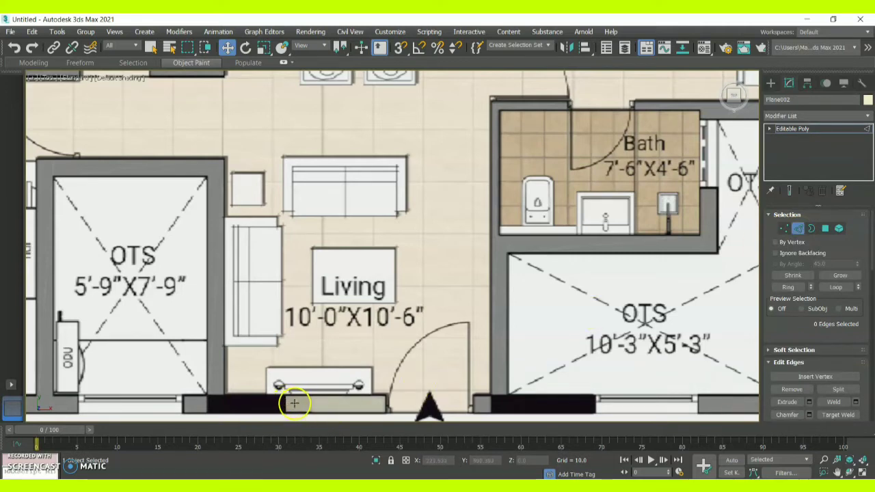
pyautogui.scroll(10, 292, 403)
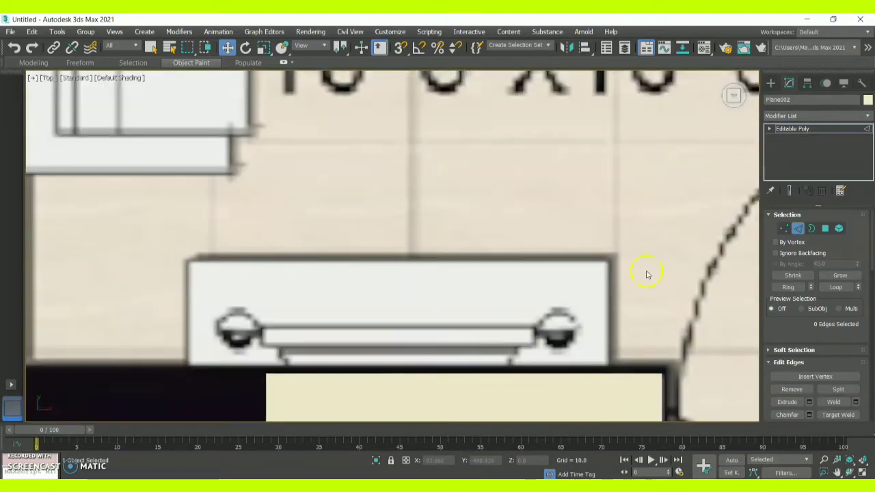
pyautogui.click(836, 473)
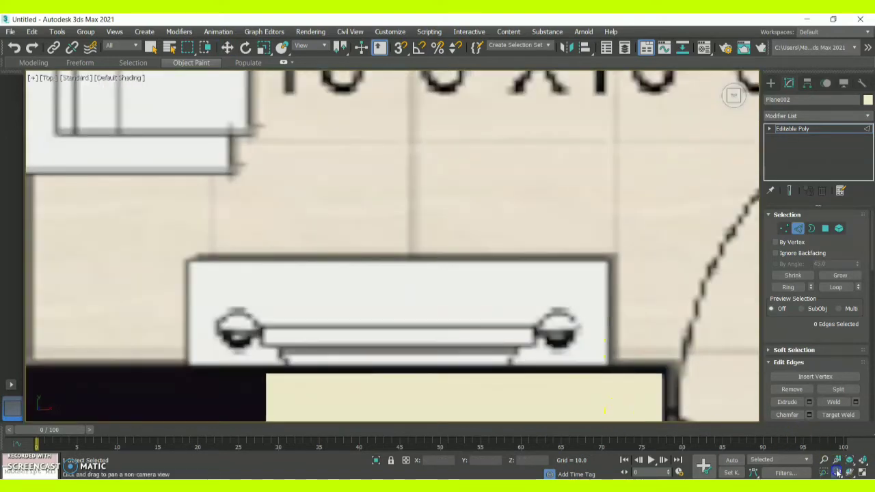
pyautogui.moveTo(587, 277); pyautogui.dragTo(597, 191)
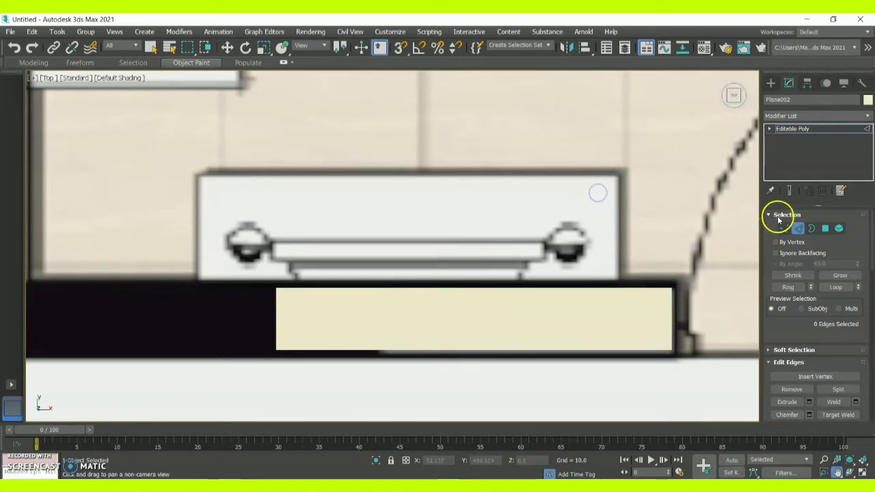
pyautogui.press('w')
pyautogui.click(798, 230)
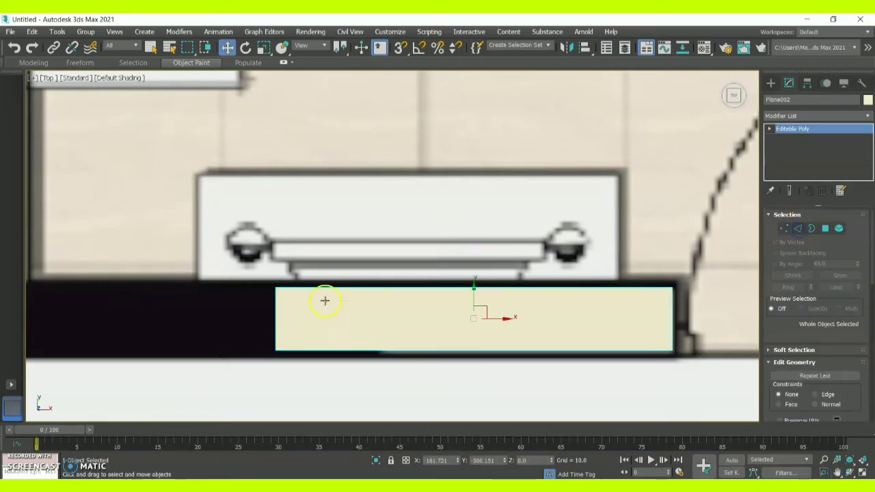
pyautogui.click(274, 309)
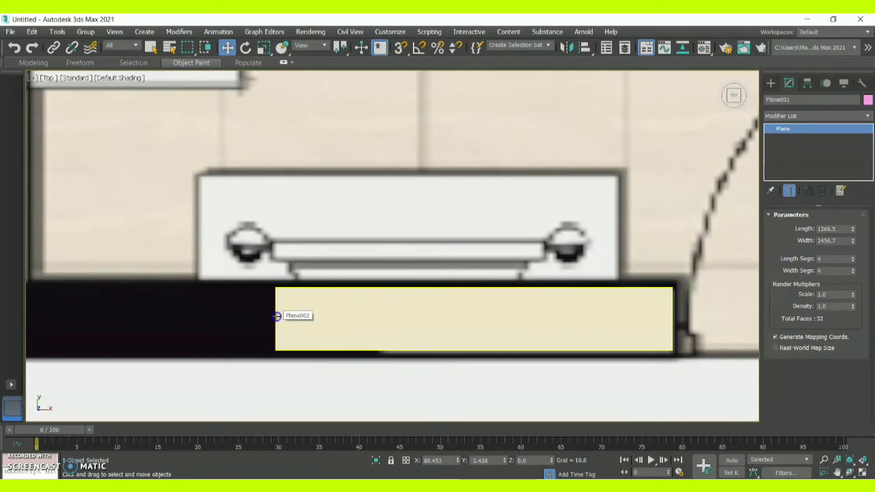
pyautogui.click(277, 316)
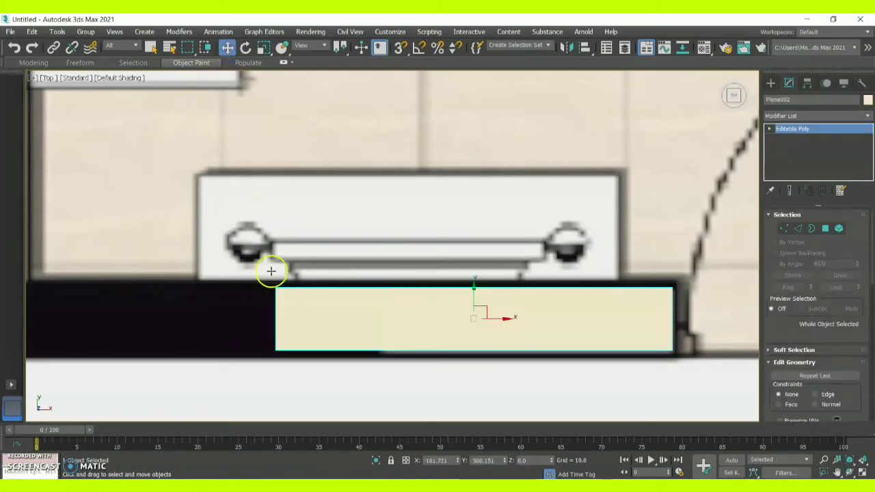
pyautogui.click(276, 302)
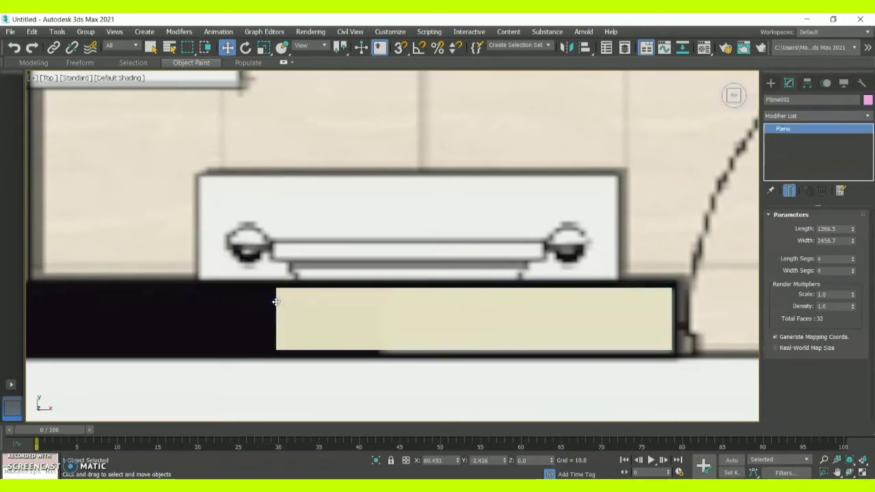
pyautogui.click(273, 310)
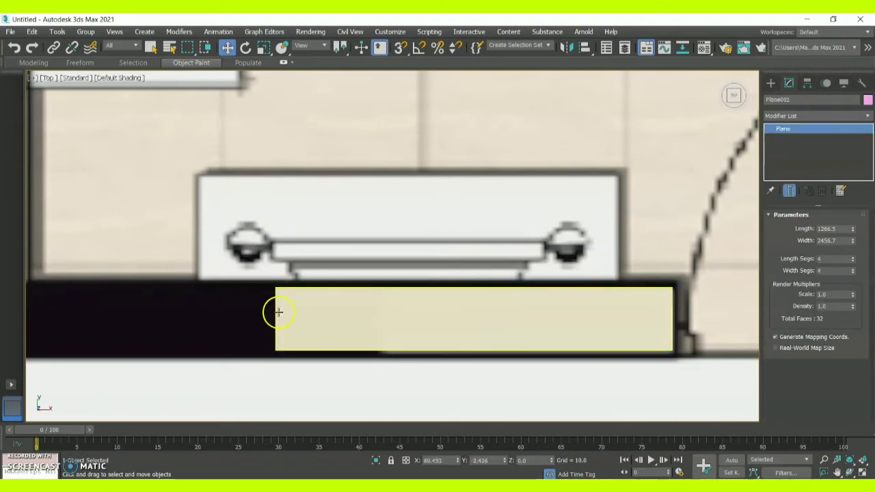
pyautogui.click(426, 358)
pyautogui.click(788, 81)
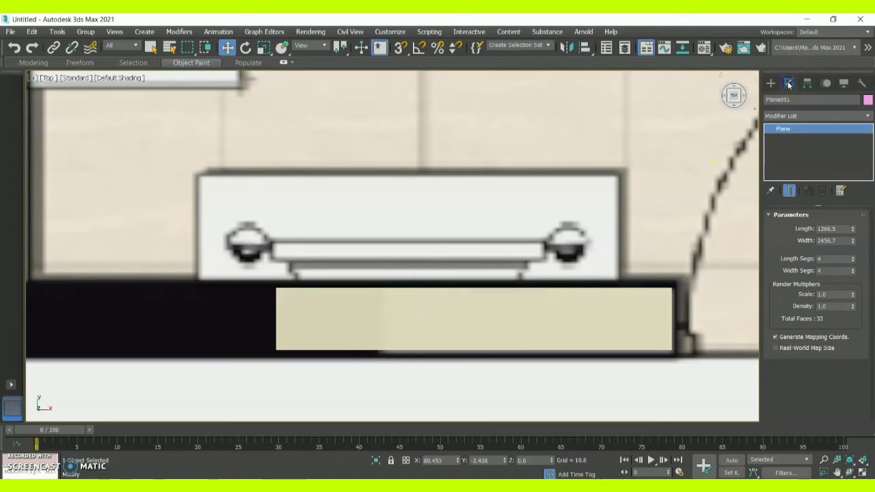
pyautogui.click(771, 85)
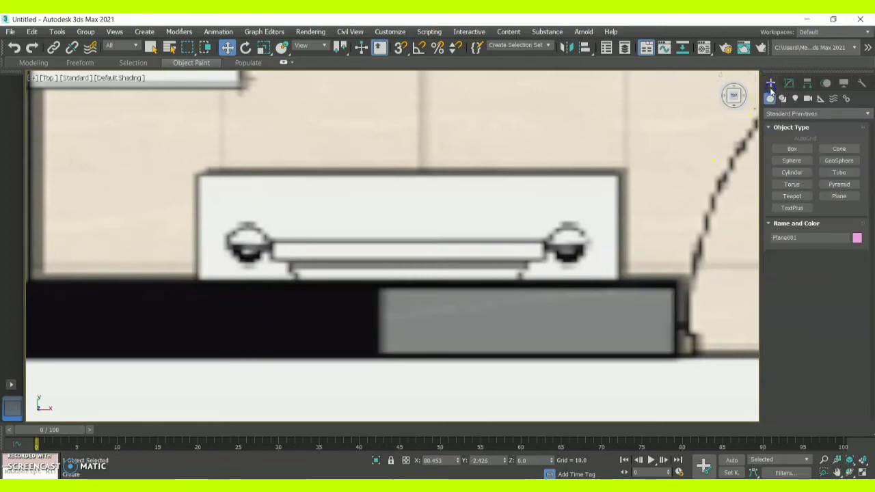
pyautogui.click(789, 84)
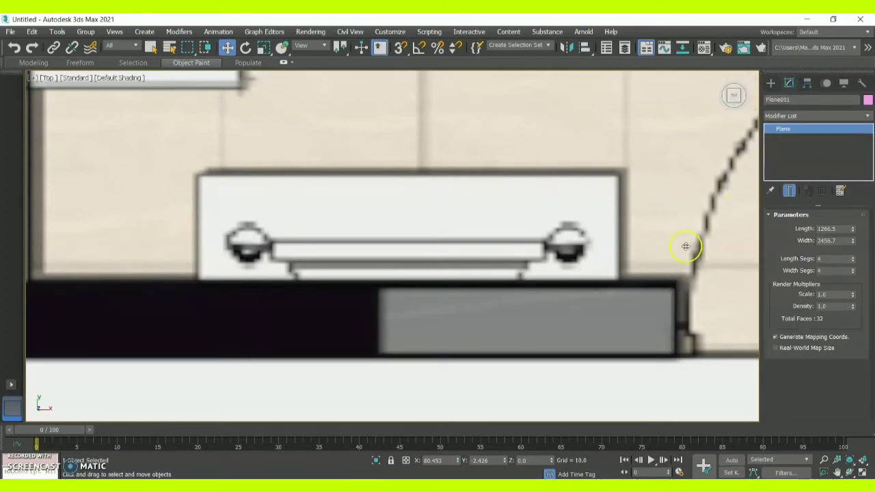
pyautogui.click(571, 317)
pyautogui.click(571, 318)
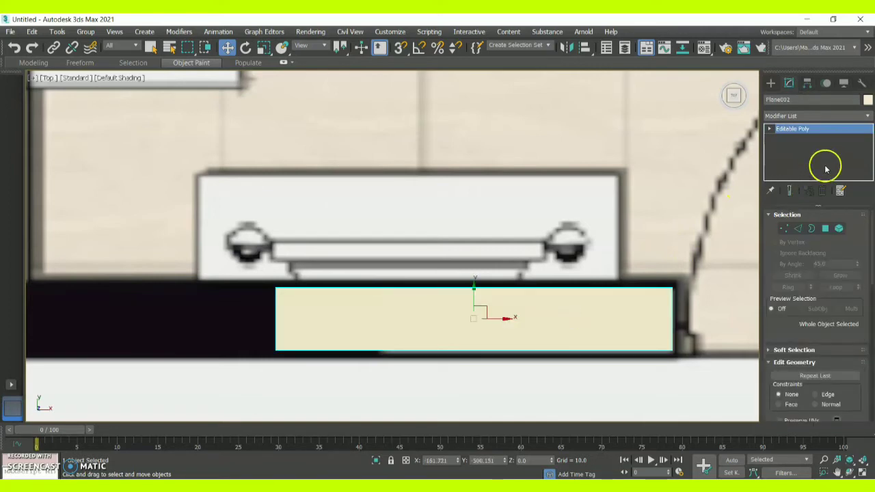
# - Select an edge on the wall plane's short end facing the bedroom at edge sub-object level
pyautogui.click(799, 229)
pyautogui.click(595, 276)
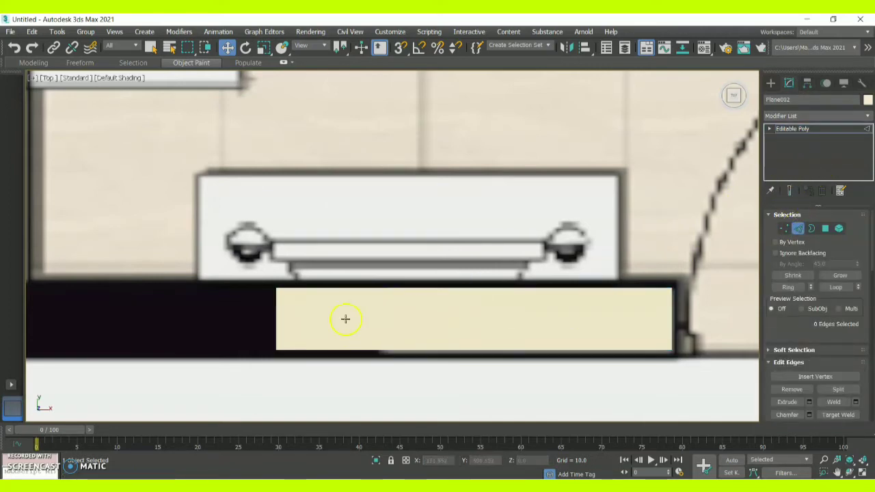
pyautogui.click(275, 316)
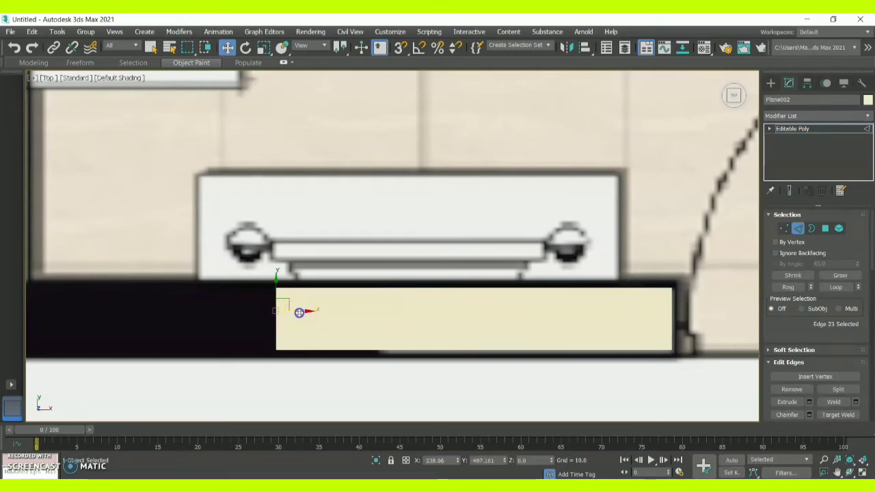
# - Try to lengthen the wall plane by moving the selected end edge outward along X, and undo the move
pyautogui.moveTo(299, 313); pyautogui.dragTo(248, 311)
pyautogui.hotkey('alt', 'x')
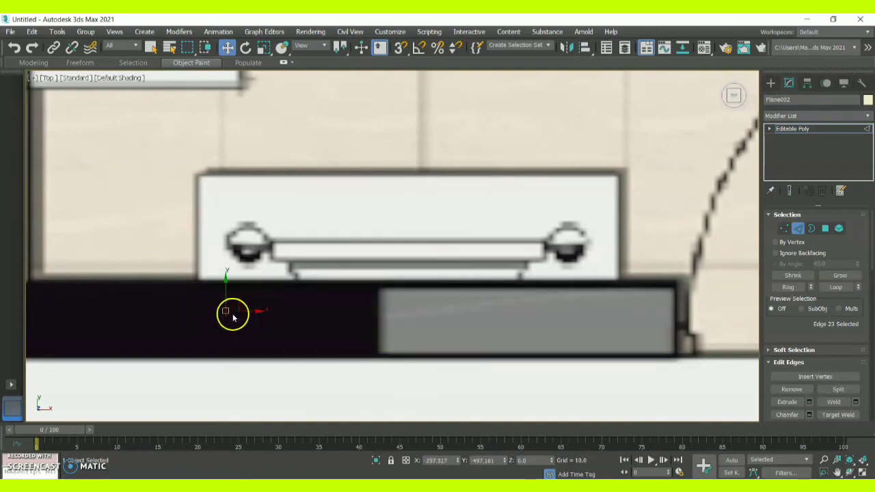
pyautogui.hotkey('ctrl', 'z')
pyautogui.hotkey('ctrl', 'z')
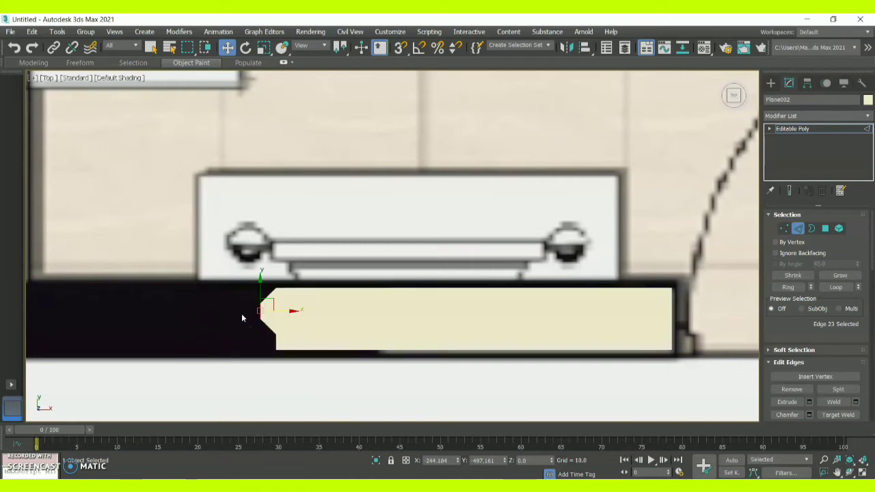
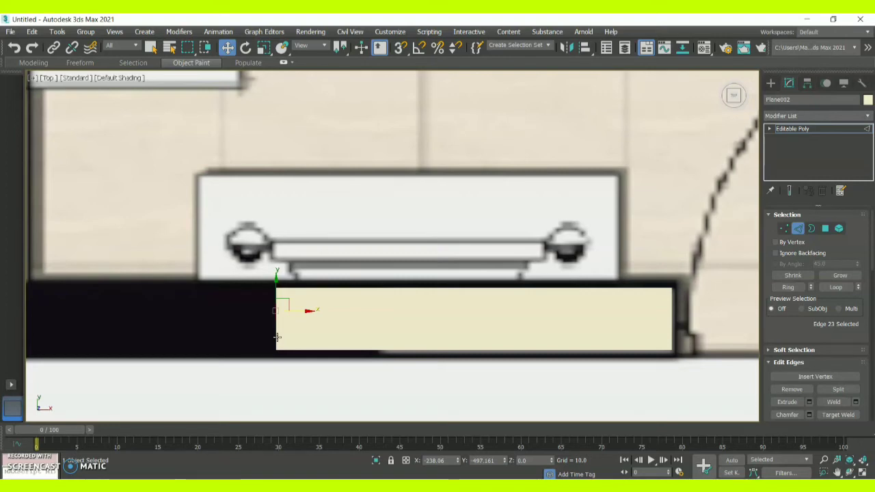
# - Try twice more to pull the single end edge outward along the black wall, undoing each move
pyautogui.click(278, 337)
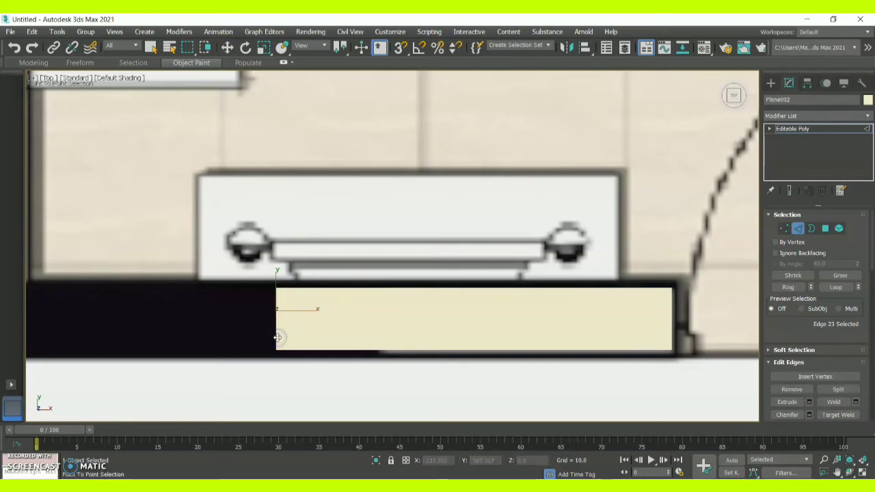
pyautogui.press('w')
pyautogui.moveTo(290, 311); pyautogui.dragTo(271, 312)
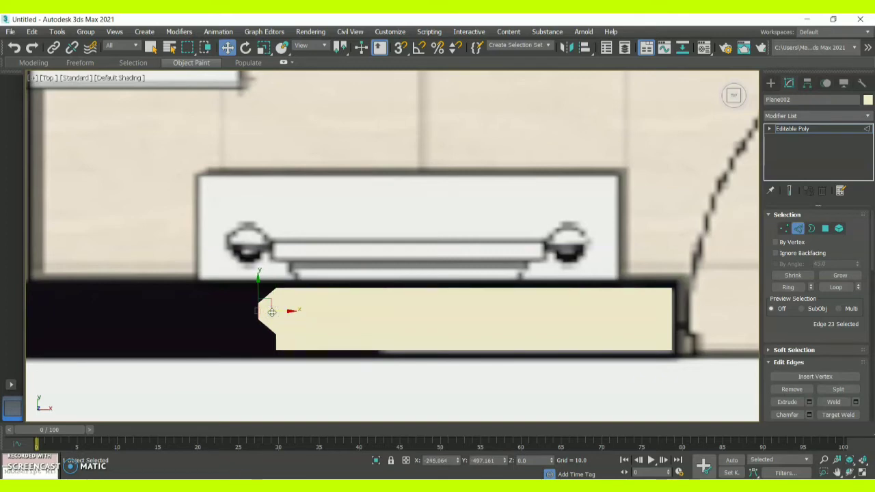
pyautogui.hotkey('ctrl', 'z')
pyautogui.click(270, 326)
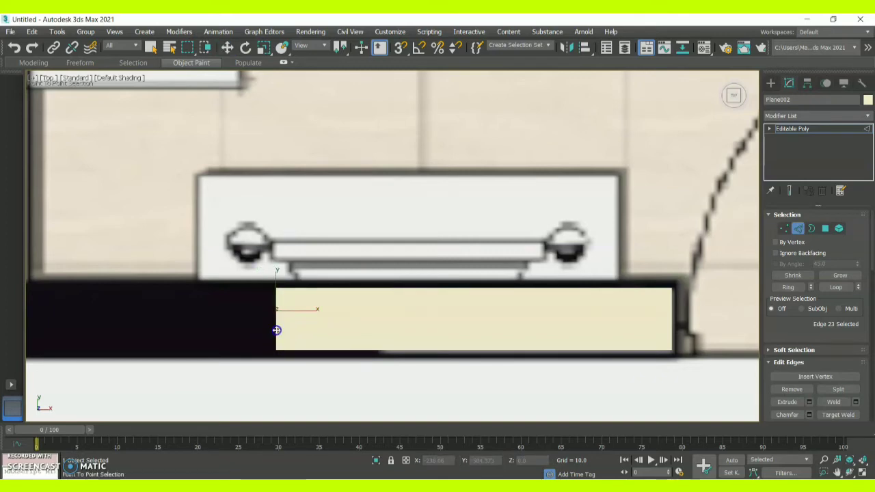
pyautogui.press('w')
pyautogui.click(297, 312)
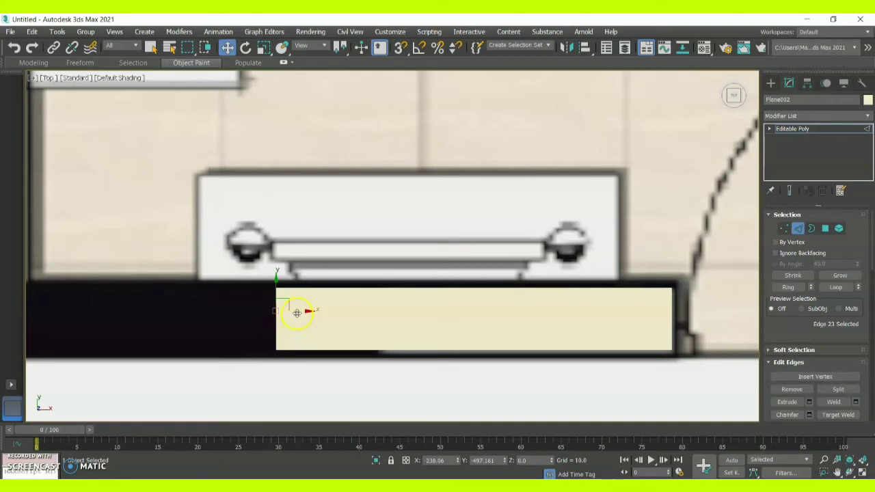
pyautogui.moveTo(296, 313); pyautogui.dragTo(283, 314)
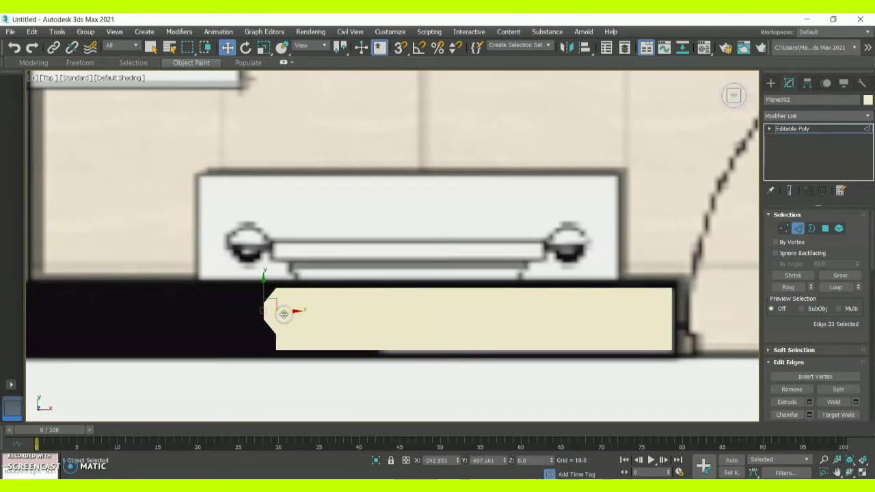
pyautogui.hotkey('ctrl', 'z')
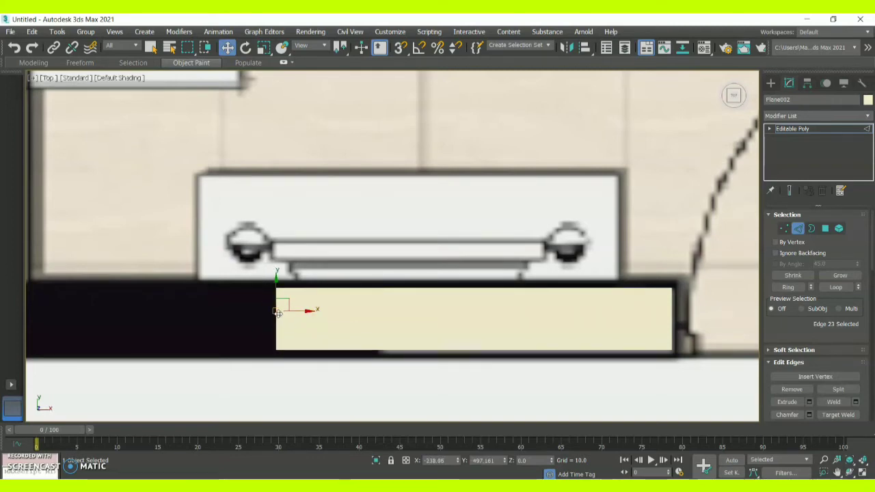
# - Select all three edges making up the wall plane's short end facing the bedroom
pyautogui.click(293, 309)
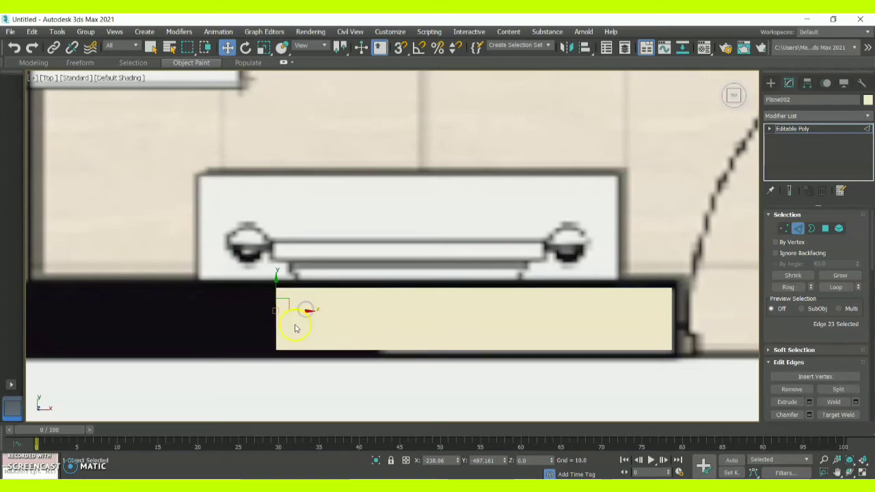
pyautogui.click(294, 324)
pyautogui.click(274, 333)
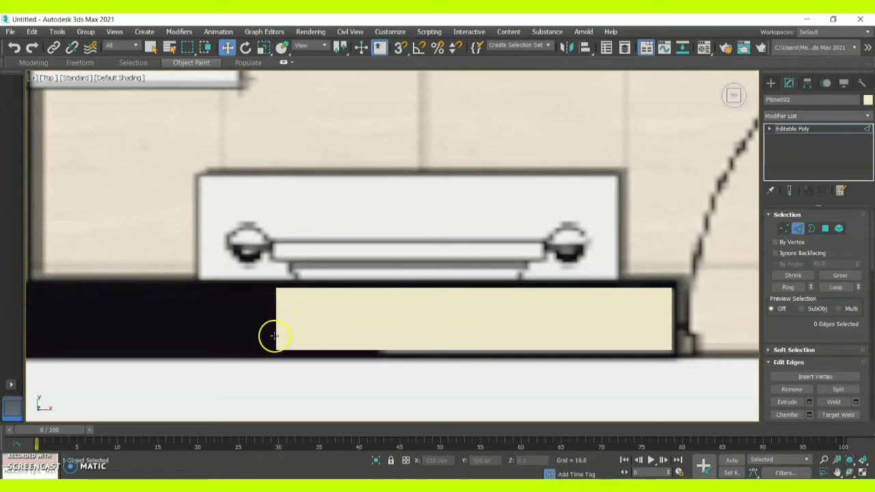
pyautogui.click(275, 313)
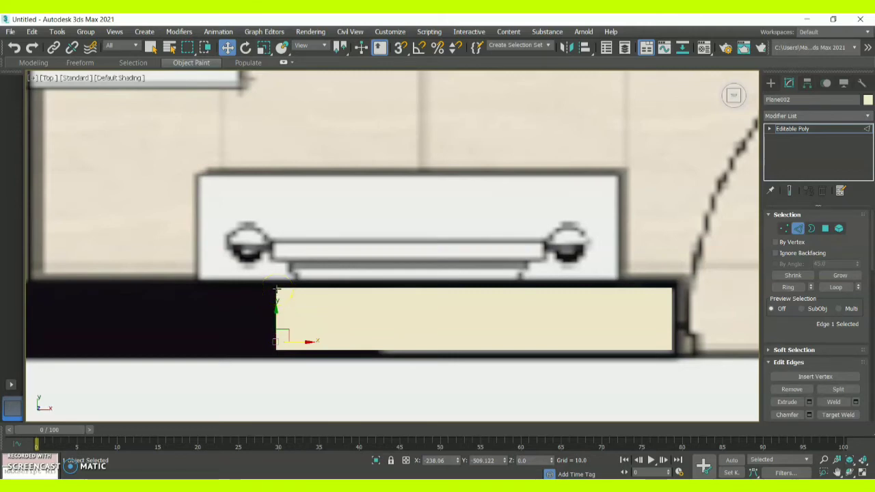
pyautogui.hotkey('alt', 'c')
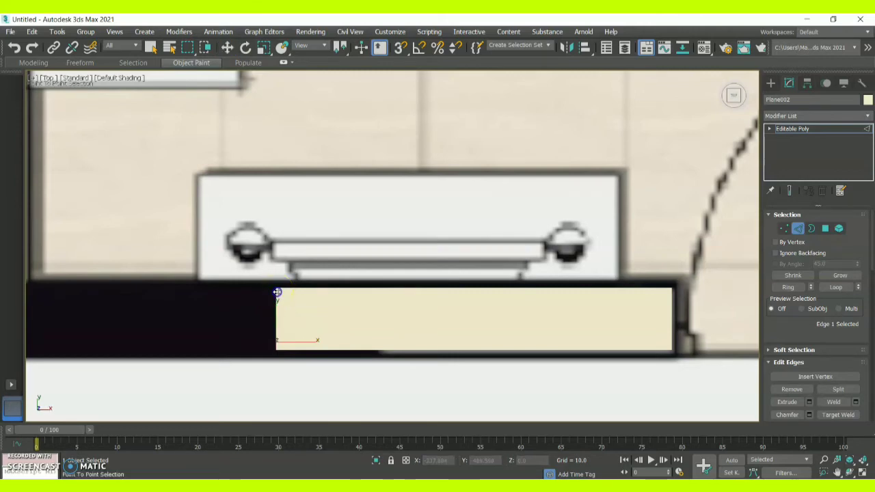
pyautogui.click(277, 292)
pyautogui.rightClick(298, 326)
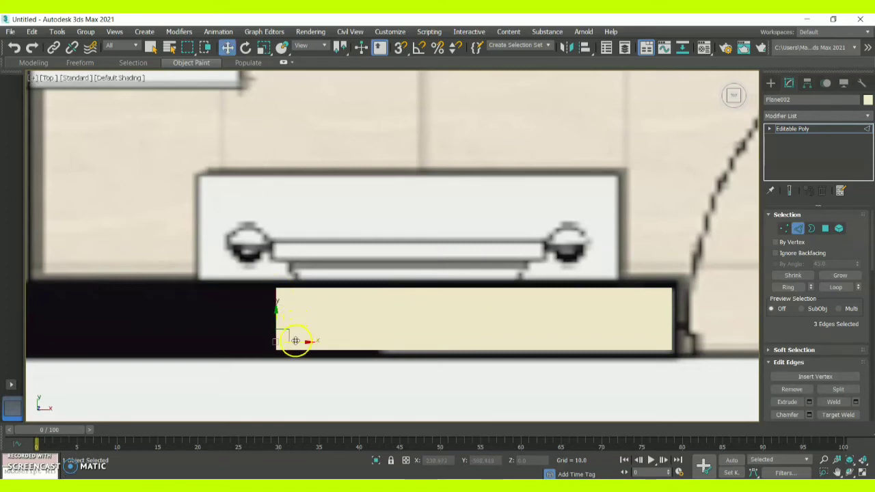
# - Stretch the plane's end along X over the outer wall until it reaches the bedroom's far outside corner
pyautogui.moveTo(295, 340); pyautogui.dragTo(203, 338)
pyautogui.scroll(-10, 203, 338)
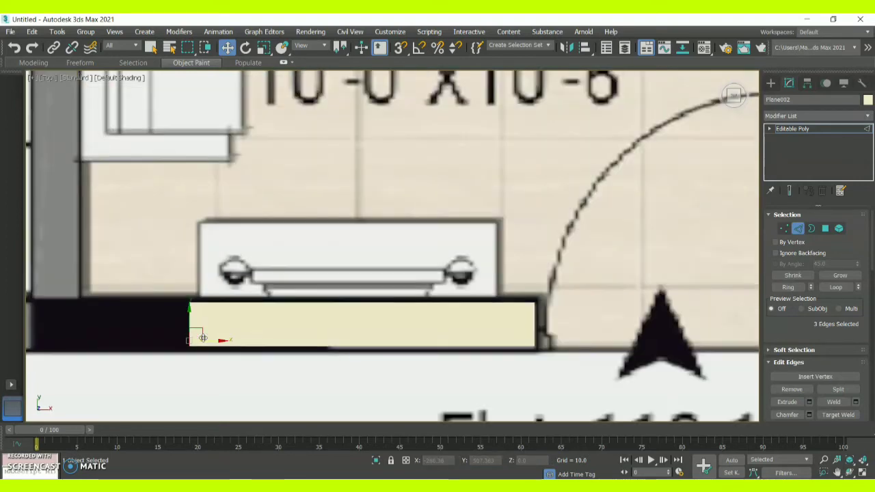
pyautogui.scroll(-8, 203, 338)
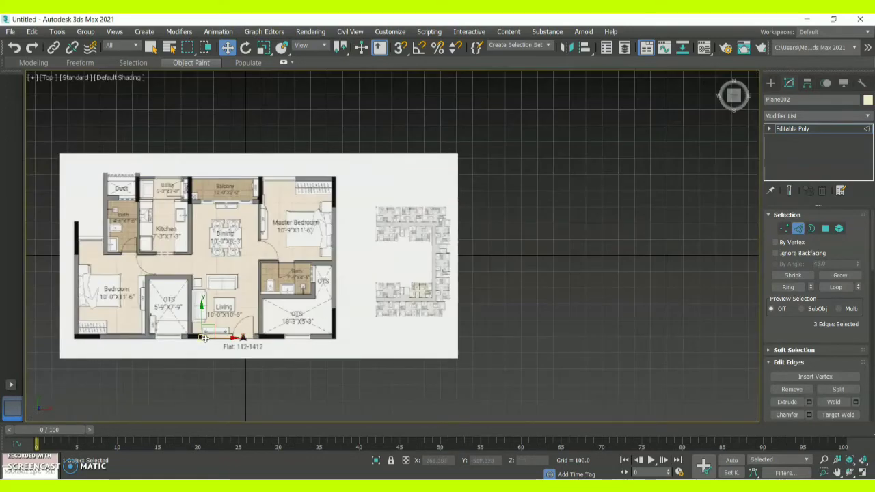
pyautogui.moveTo(212, 338); pyautogui.dragTo(200, 339)
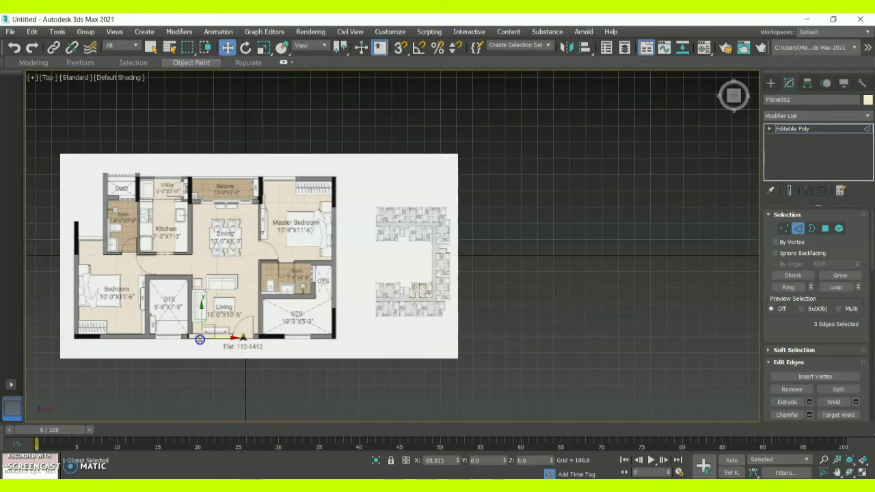
pyautogui.moveTo(145, 343); pyautogui.dragTo(75, 333)
pyautogui.scroll(8, 75, 333)
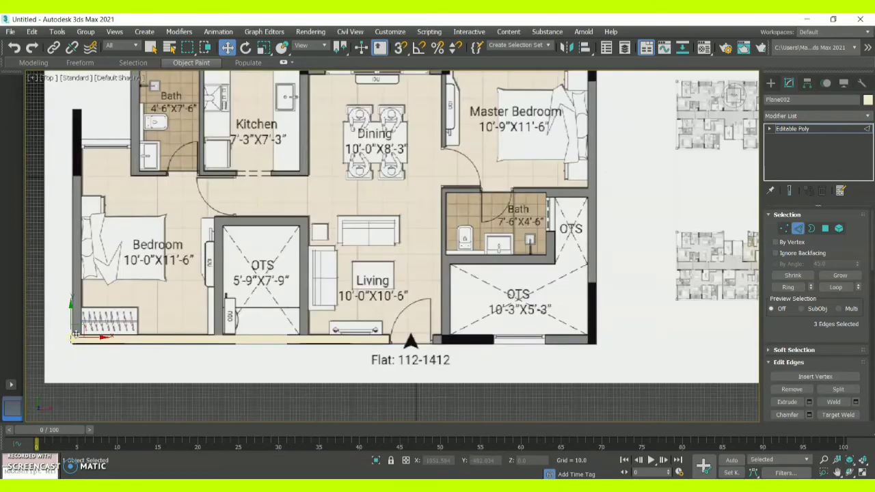
pyautogui.scroll(2, 76, 333)
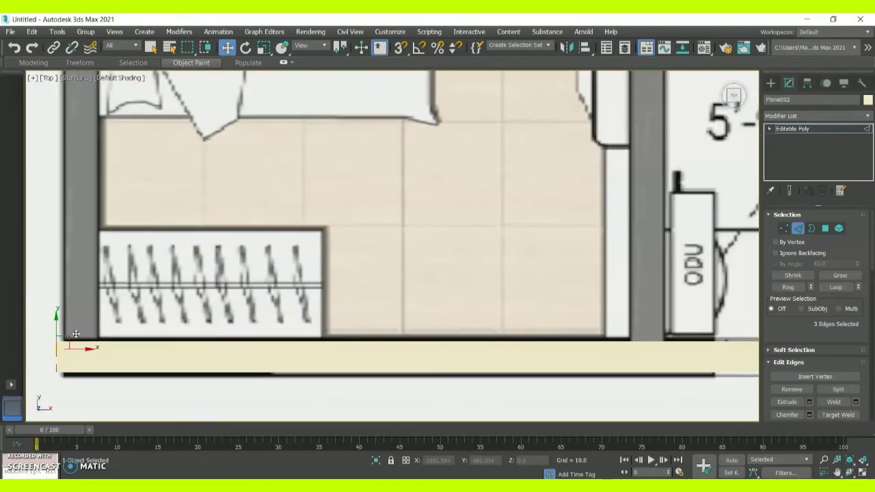
# - Try selecting the wall plane's long inner edge at the bedroom corner
pyautogui.click(79, 341)
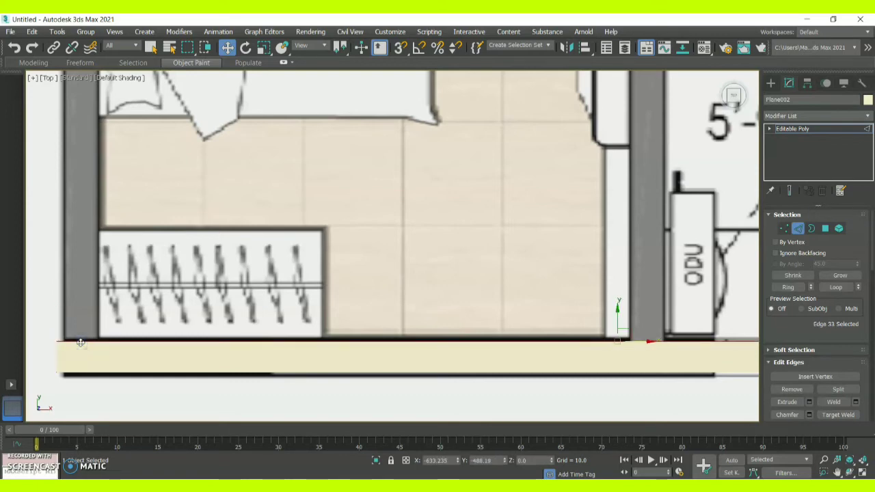
pyautogui.doubleClick(75, 342)
pyautogui.scroll(-1, 94, 159)
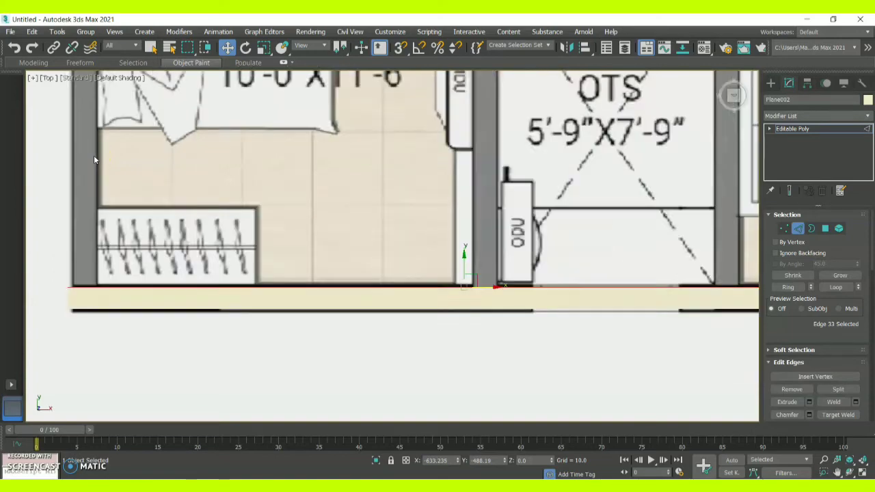
pyautogui.scroll(-6, 94, 160)
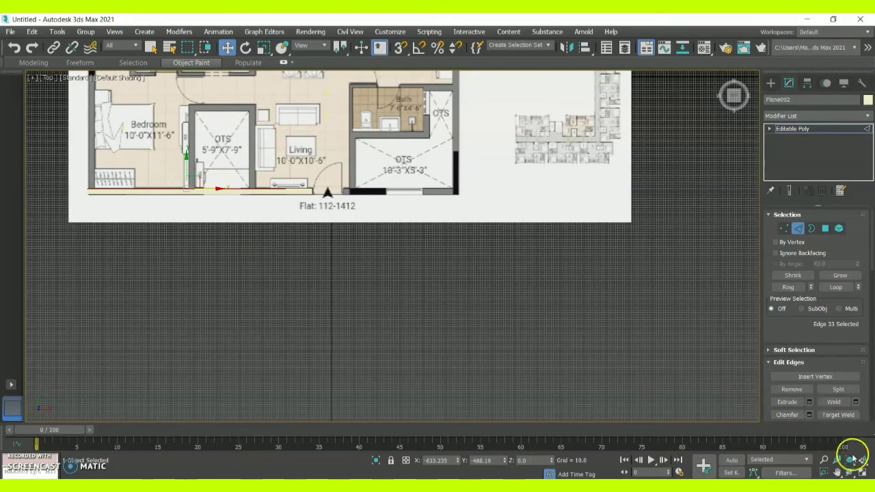
# - Clear the edge selection on the wall plane with the whole floor plan brought into view
pyautogui.click(838, 473)
pyautogui.moveTo(502, 162); pyautogui.dragTo(542, 277)
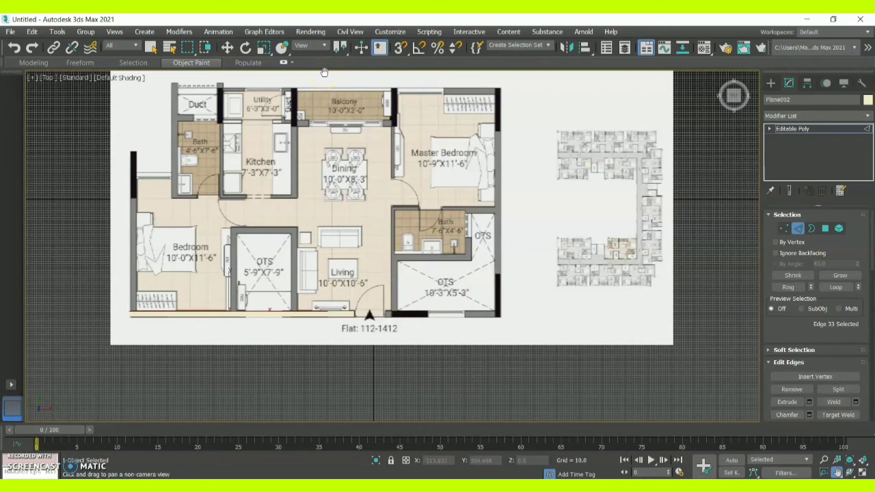
pyautogui.click(303, 320)
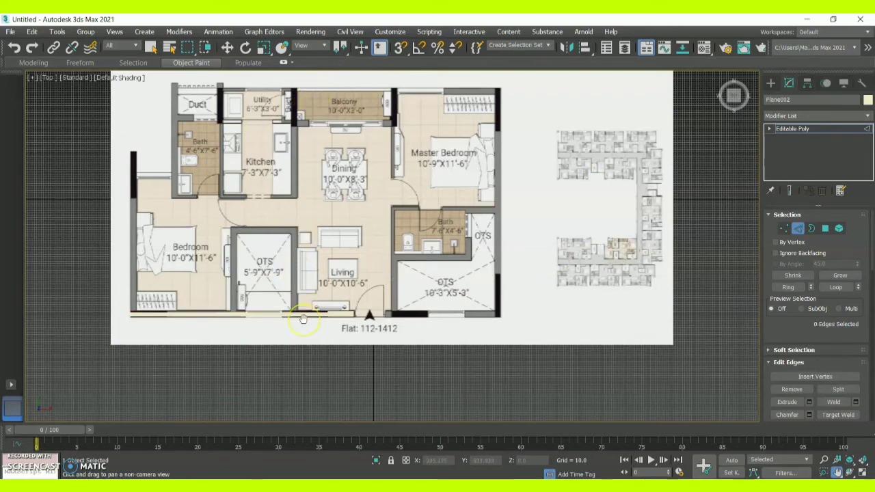
pyautogui.click(227, 47)
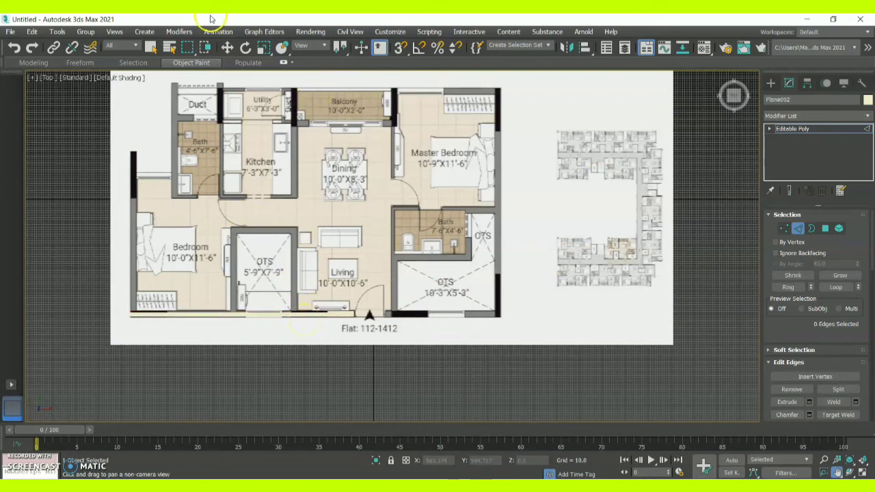
pyautogui.click(228, 312)
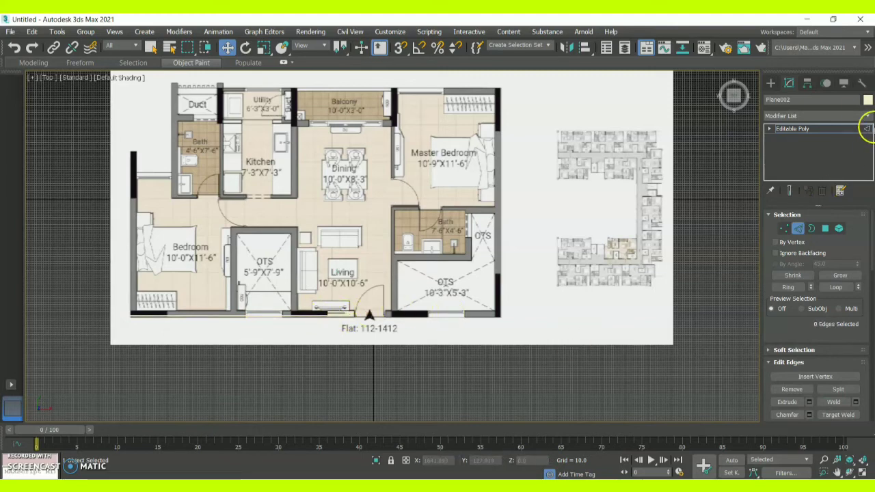
# - Start an AEC Extended Wall at the free end of the bedroom's outer side wall and trace around the bedroom corner to the 5'-9"x7'-9" OTS
pyautogui.click(773, 83)
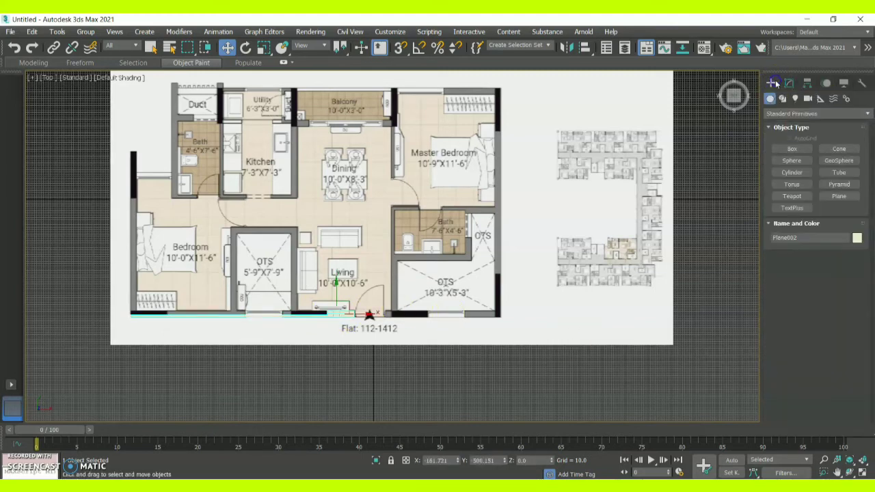
pyautogui.click(840, 114)
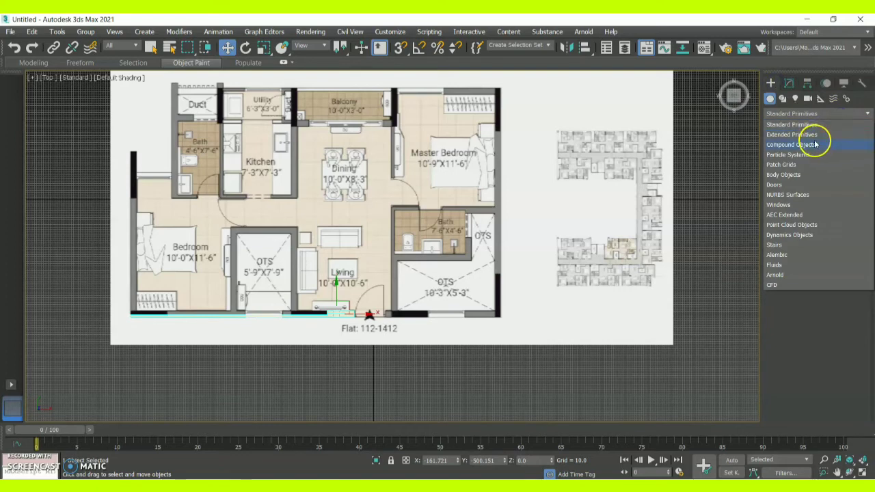
pyautogui.click(815, 135)
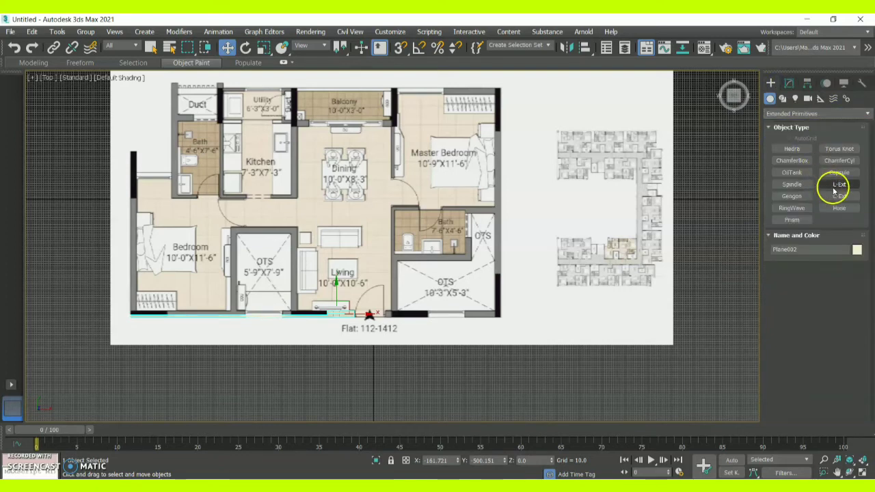
pyautogui.click(804, 114)
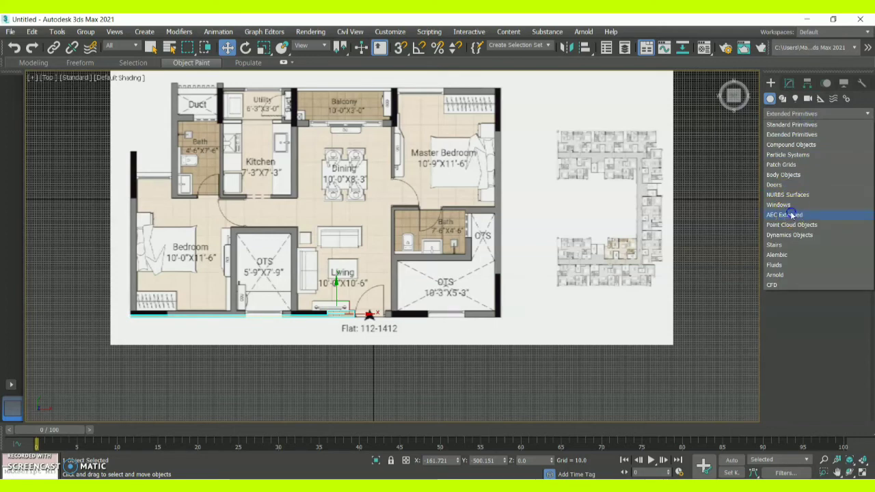
pyautogui.click(791, 215)
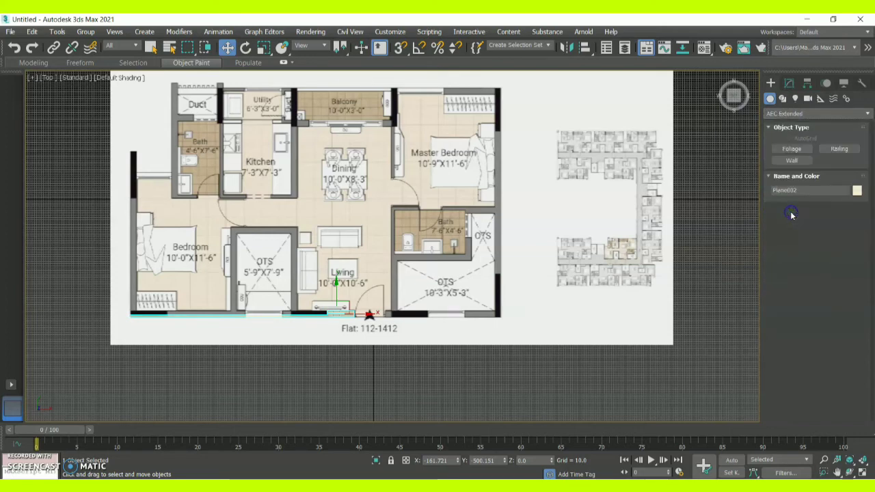
pyautogui.click(795, 161)
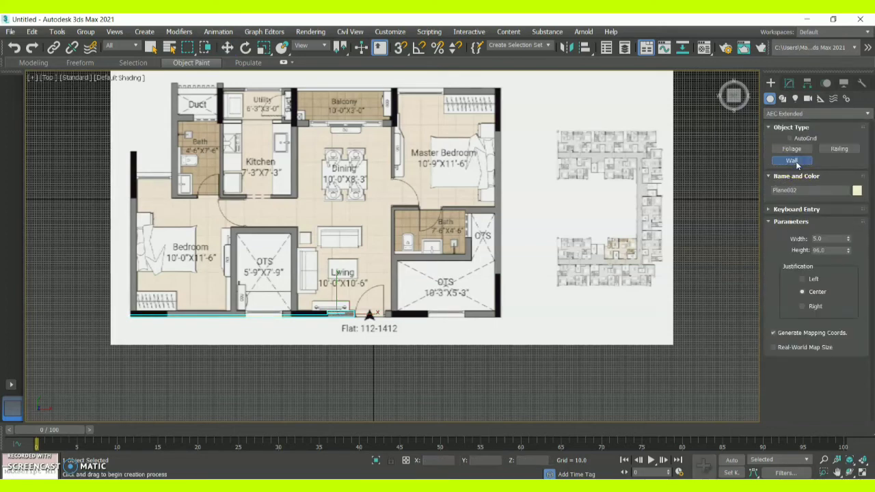
pyautogui.click(134, 158)
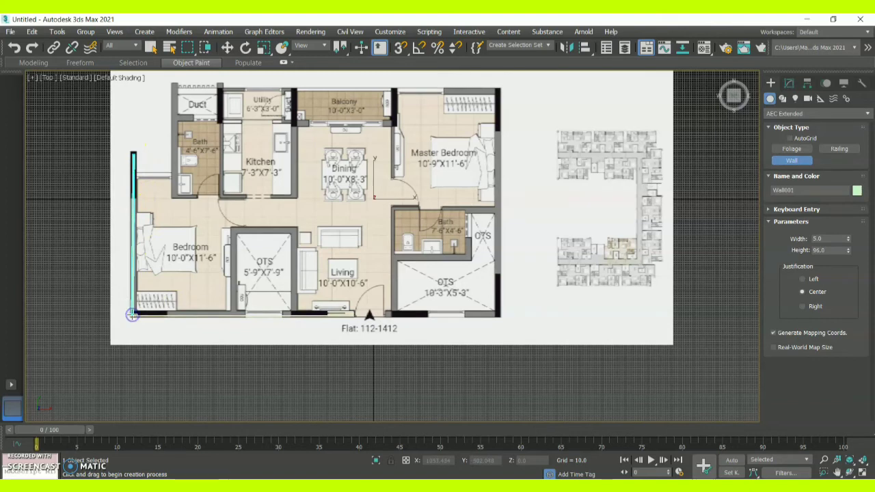
pyautogui.click(132, 314)
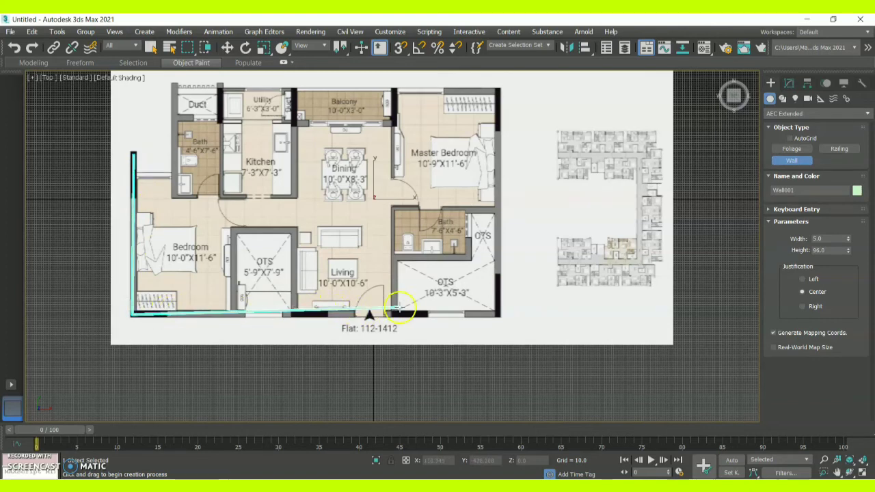
pyautogui.click(234, 314)
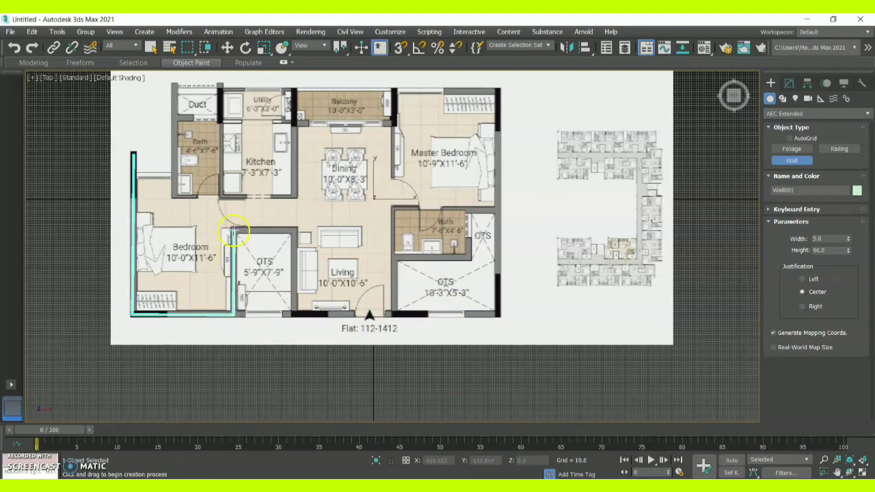
# - Continue the wall around three sides of the 5'-9"x7'-9" OTS, ending at its outer corner beside the living room
pyautogui.click(234, 231)
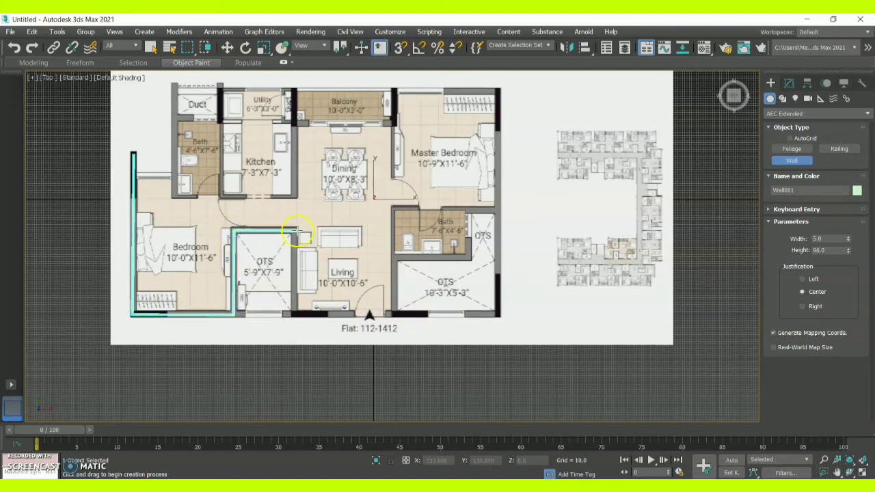
pyautogui.click(294, 231)
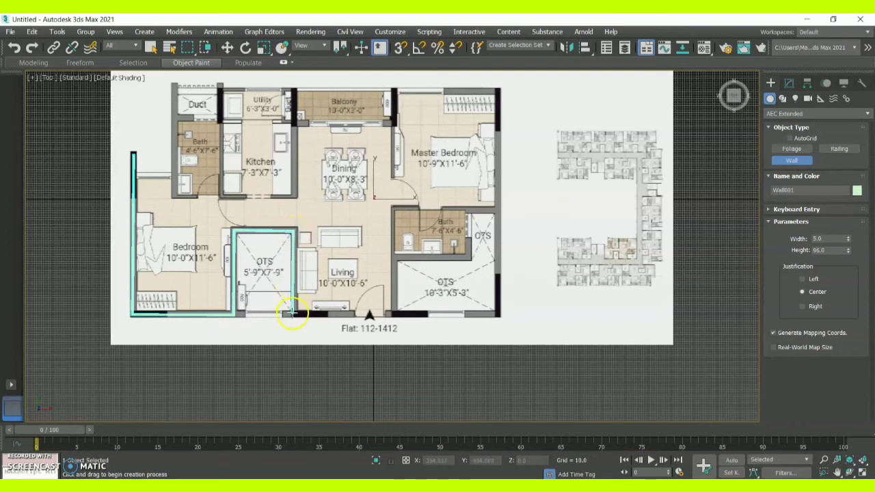
pyautogui.click(292, 313)
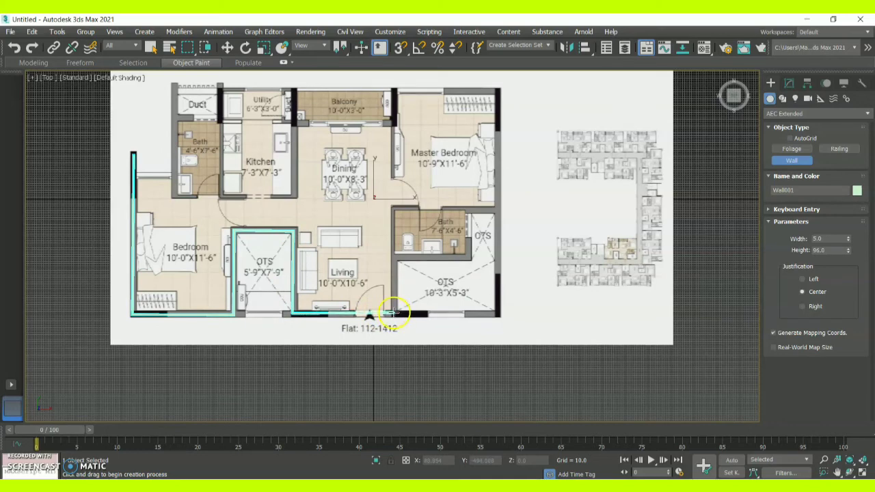
# - Extend the wall along the living room's entrance side, up to the bath corner, and across below the master bedroom to the outer wall
pyautogui.click(394, 301)
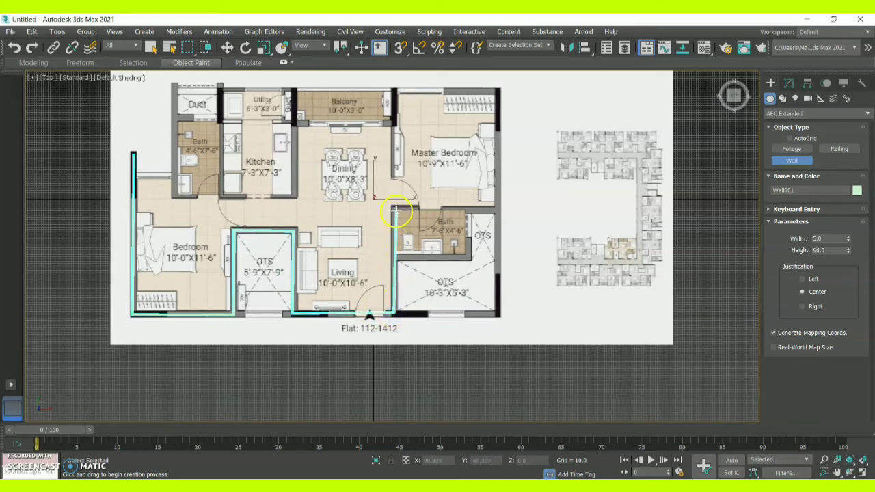
pyautogui.click(394, 212)
pyautogui.click(395, 209)
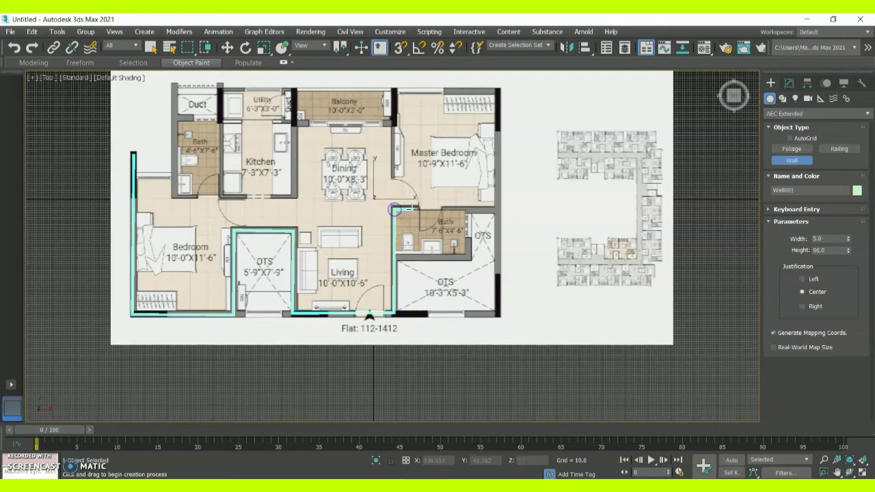
pyautogui.click(495, 209)
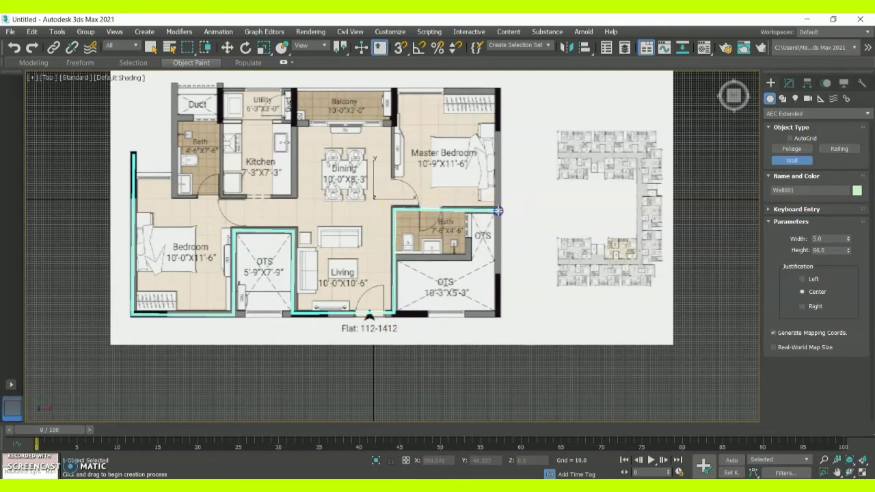
# - Trace the wall up the master bedroom's outer side and along its window side to the balcony corner
pyautogui.click(493, 145)
pyautogui.click(499, 88)
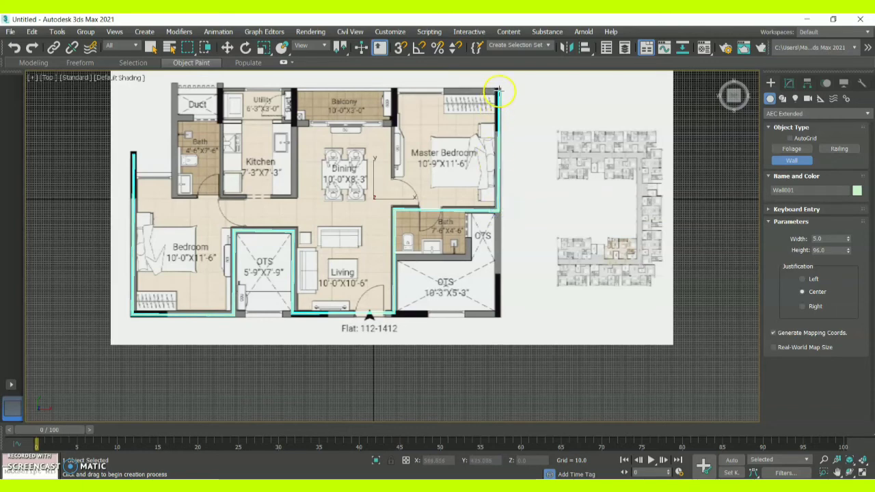
pyautogui.click(394, 90)
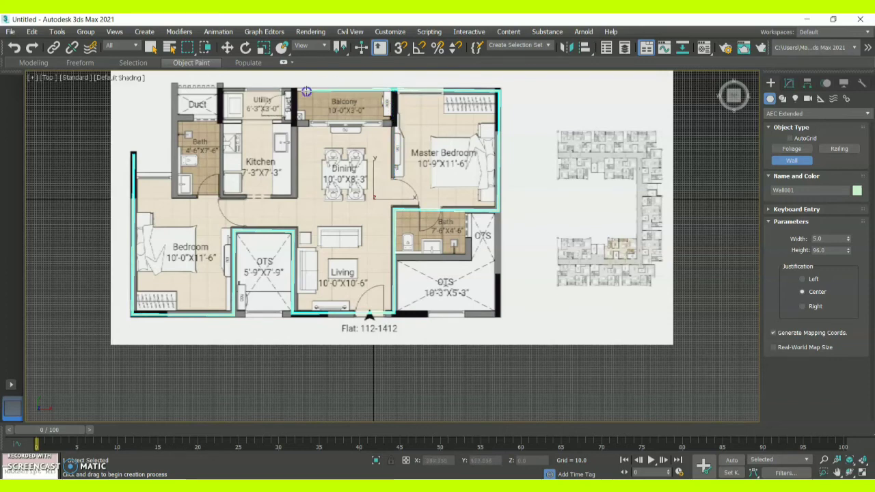
# - Continue the wall between balcony and dining area, down the dining-kitchen partition, and along the kitchen's lower edge to the bath corner
pyautogui.click(394, 123)
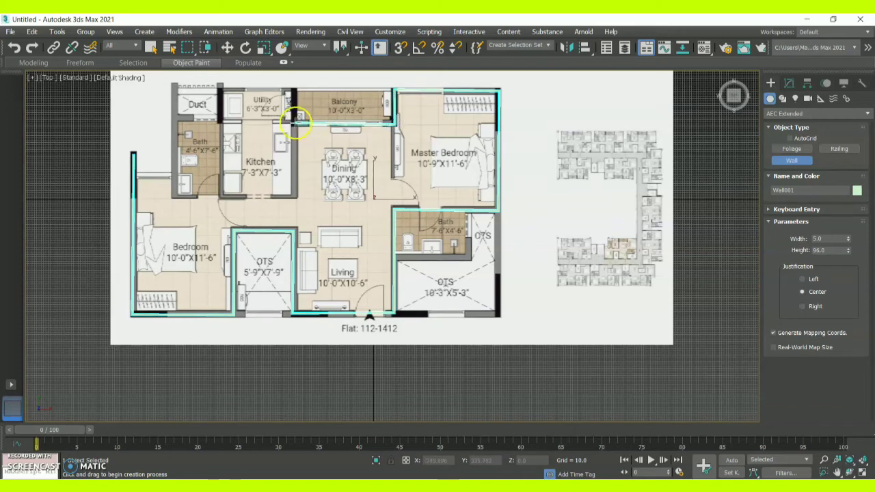
pyautogui.click(294, 124)
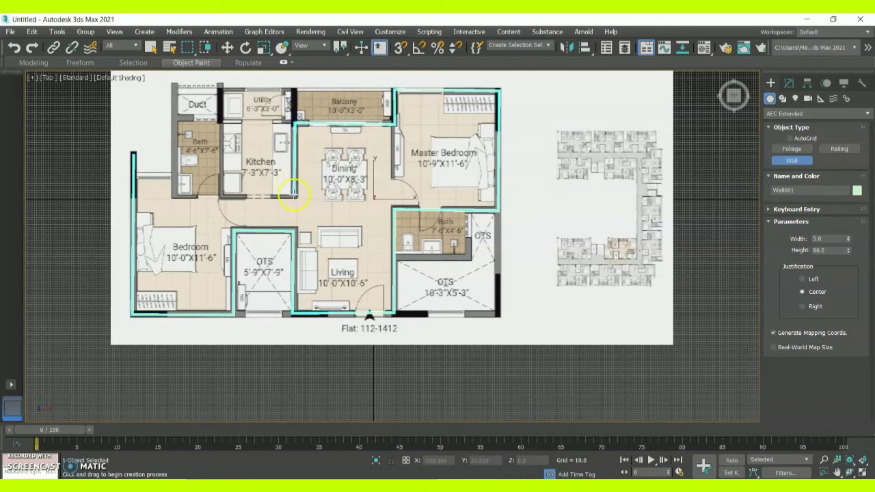
pyautogui.click(294, 196)
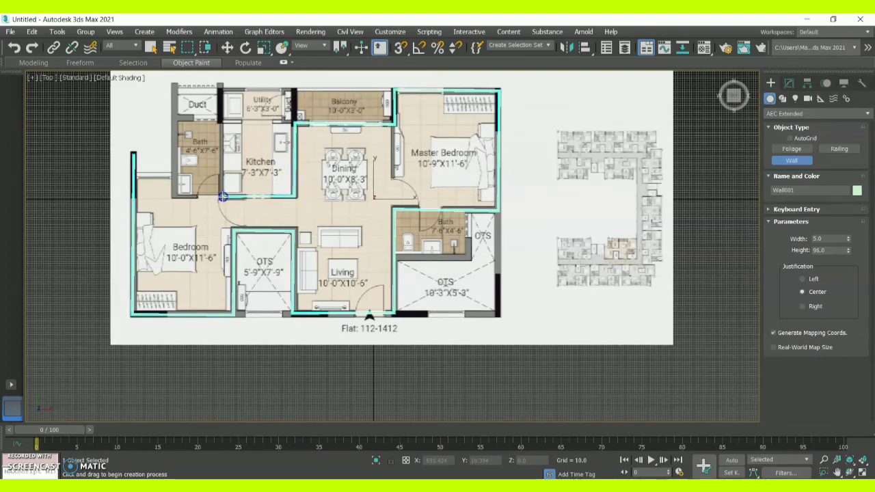
pyautogui.click(219, 196)
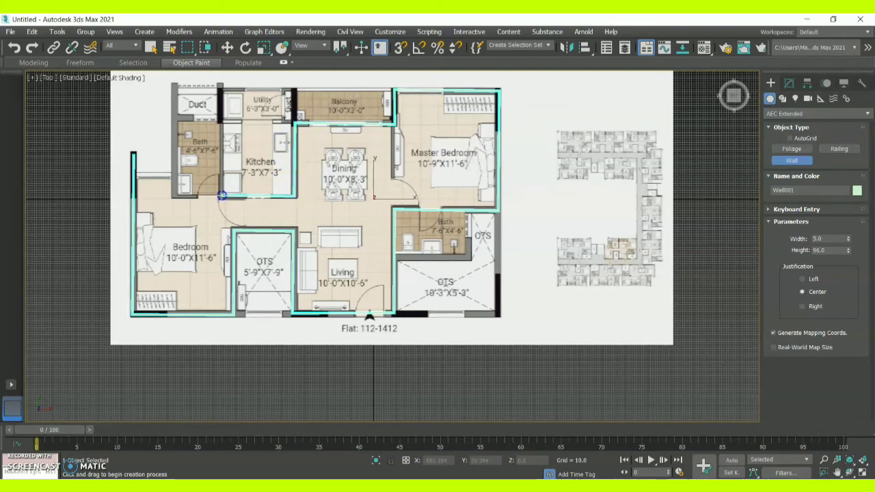
# - Trace the wall around the 4'-6"x7'-6" bath and duct, and finish it at the bath door opening
pyautogui.click(221, 86)
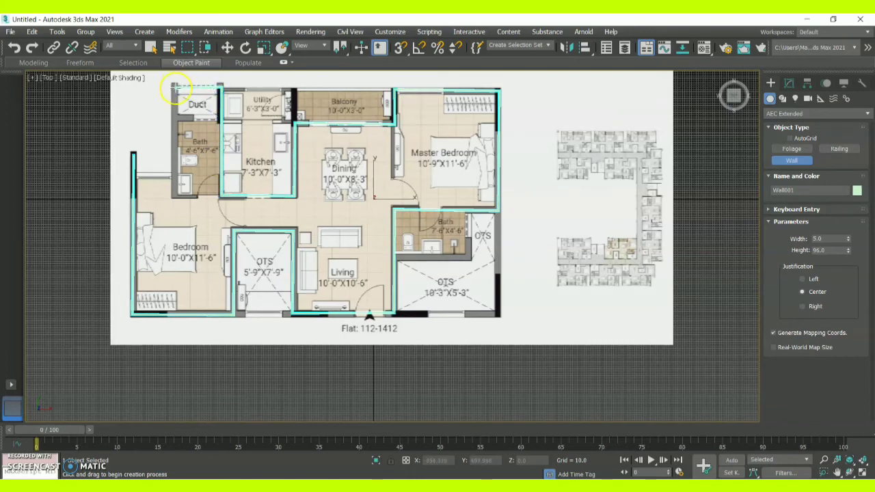
pyautogui.click(175, 87)
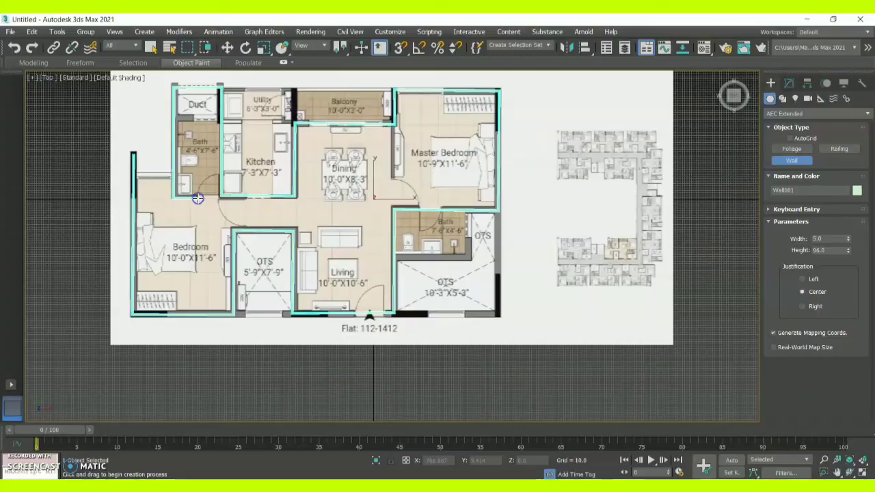
pyautogui.click(267, 213)
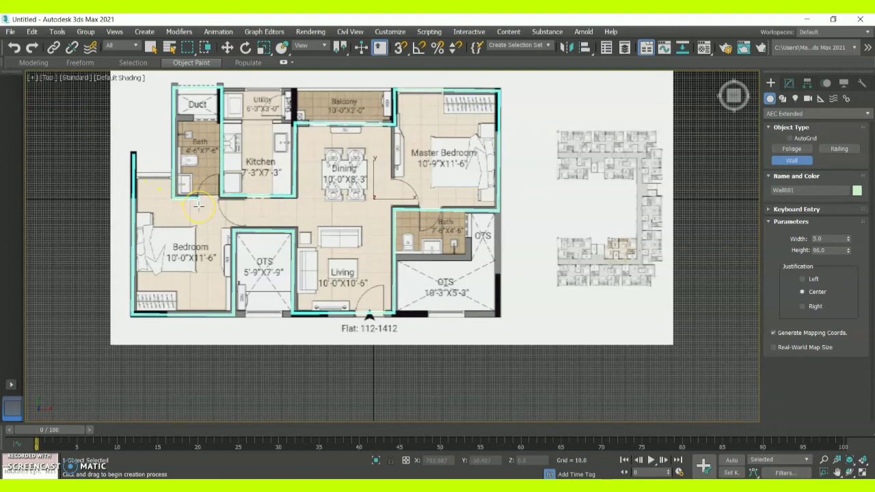
pyautogui.rightClick(198, 204)
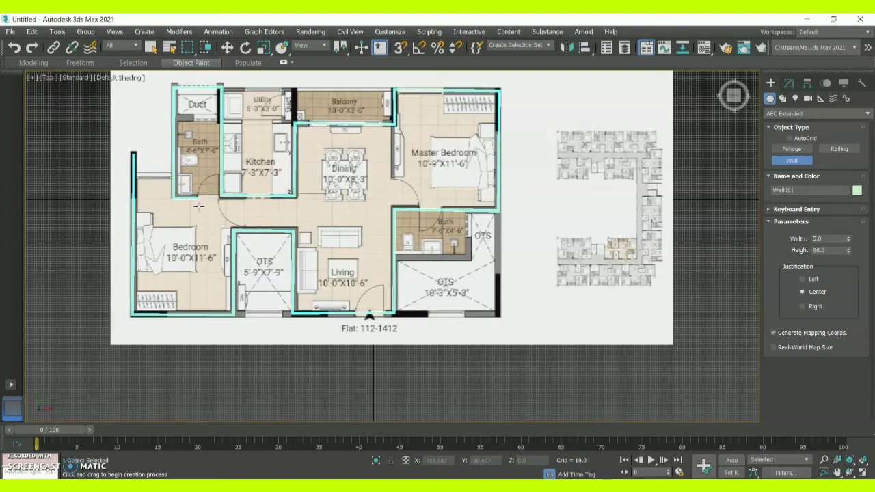
# - Switch from the maximized Top view to a maximized Perspective view and examine the traced walls in 3D
pyautogui.click(31, 78)
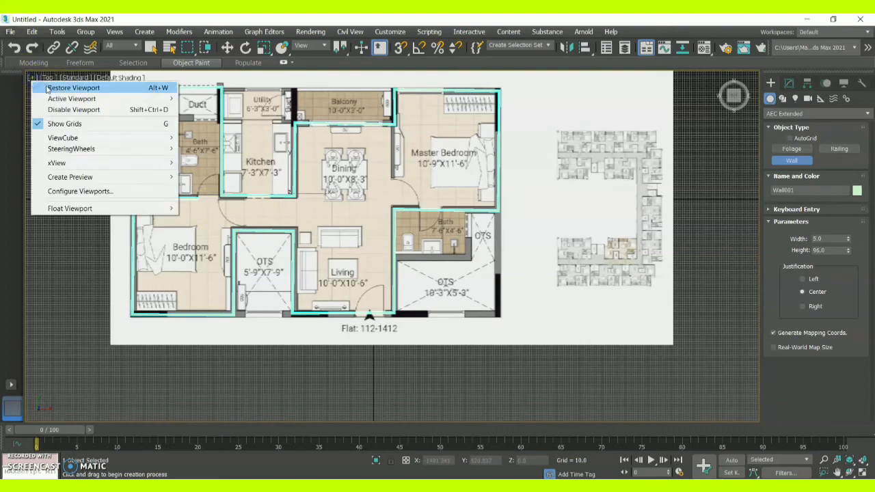
pyautogui.click(47, 87)
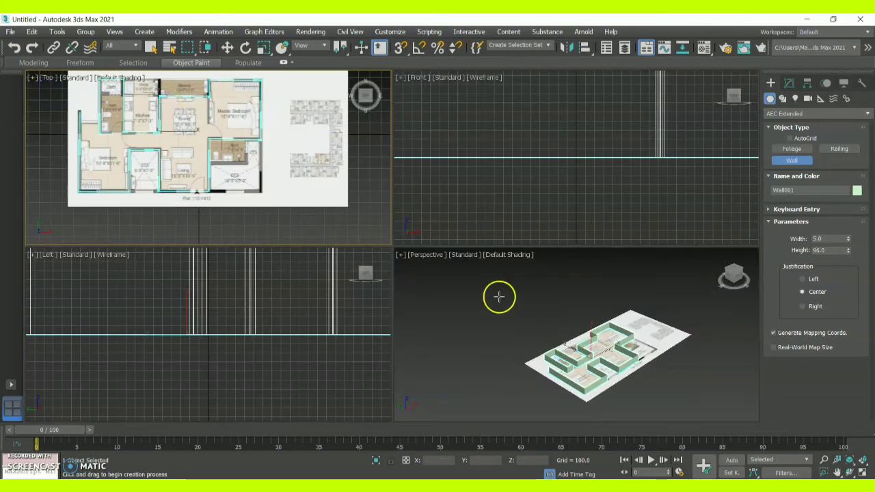
pyautogui.click(400, 256)
pyautogui.click(425, 266)
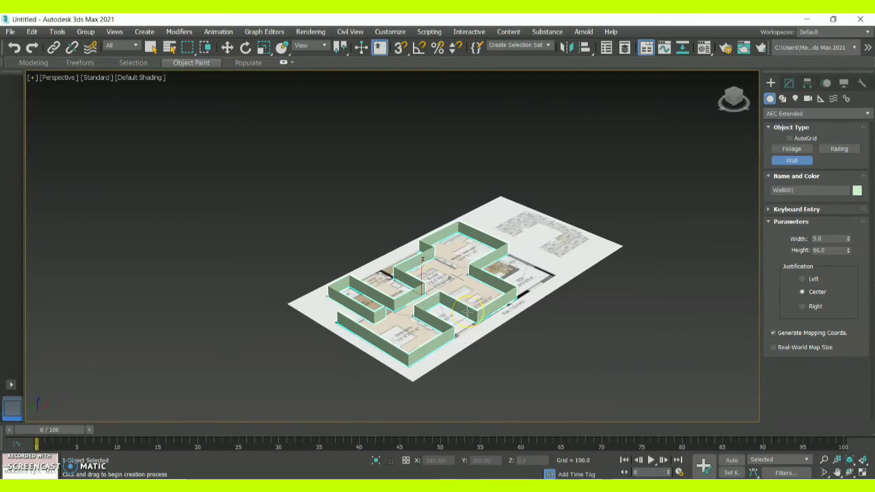
pyautogui.scroll(2, 467, 311)
pyautogui.scroll(-1, 467, 311)
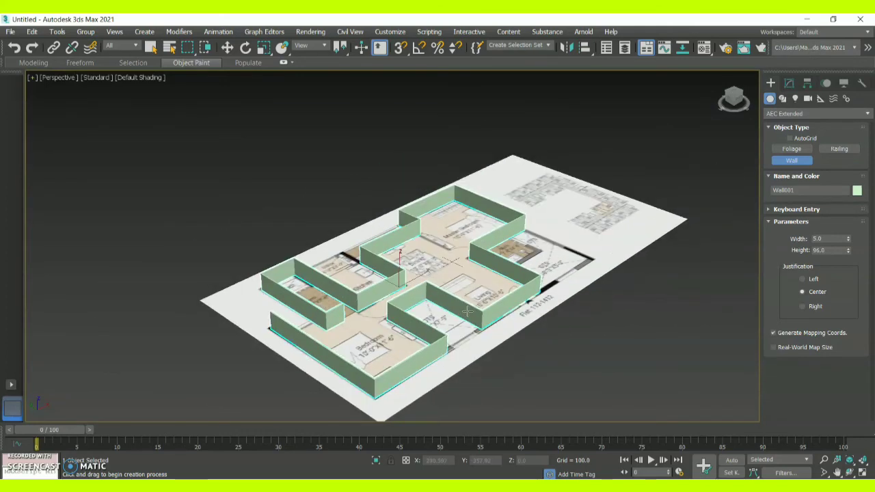